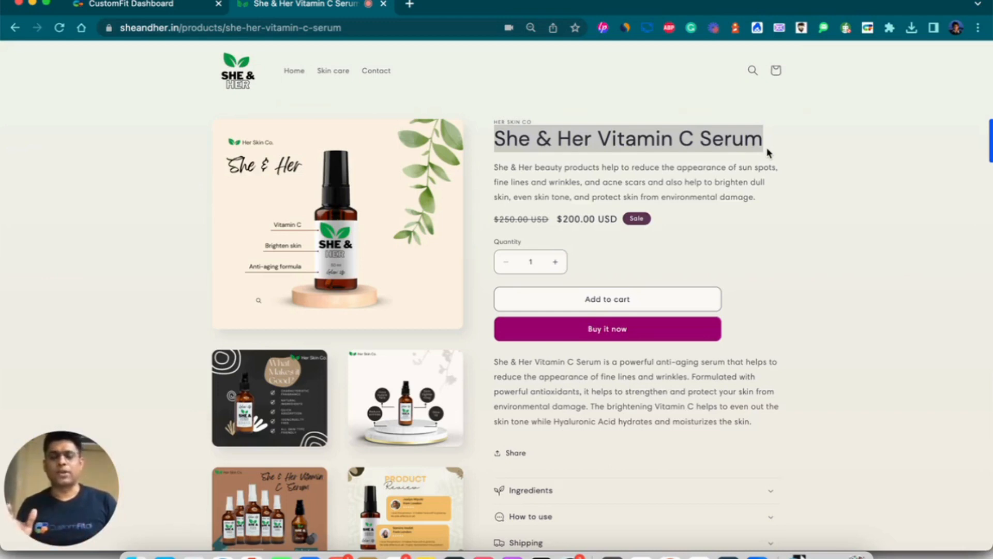
Highlight the She & Her Vitamin C Serum title on the storefront, then switch to the CustomFit Dashboard tab.
left_click(495, 134)
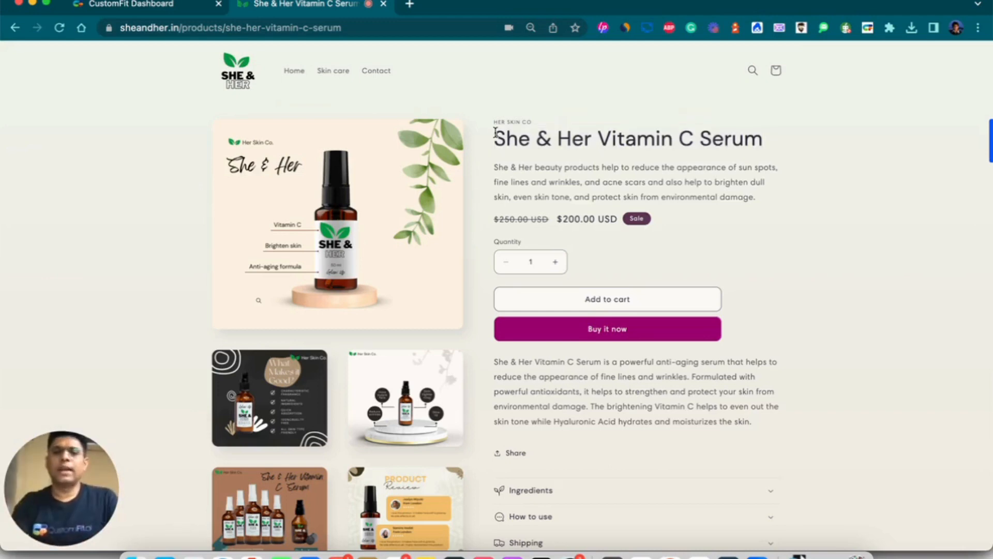
left_click_drag(495, 133, 741, 151)
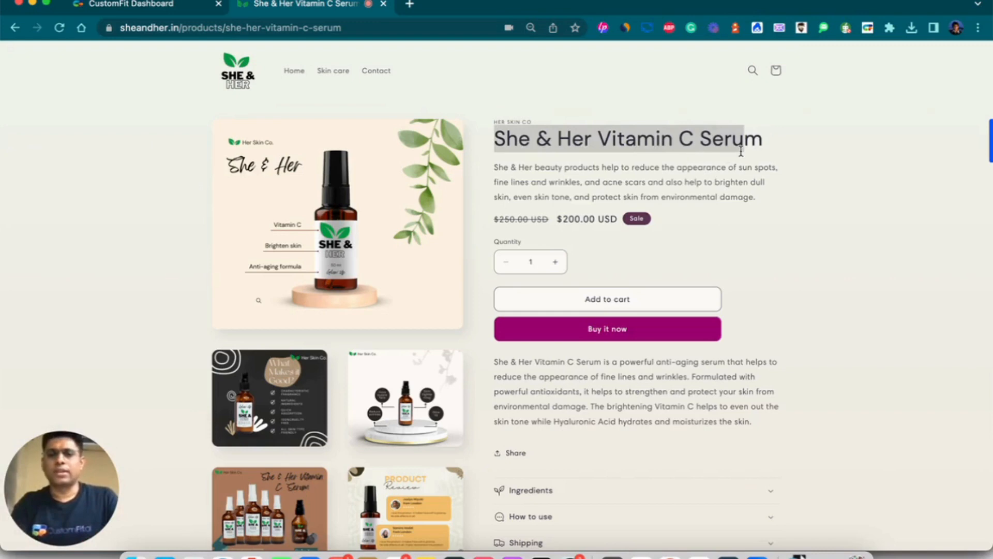
left_click(753, 150)
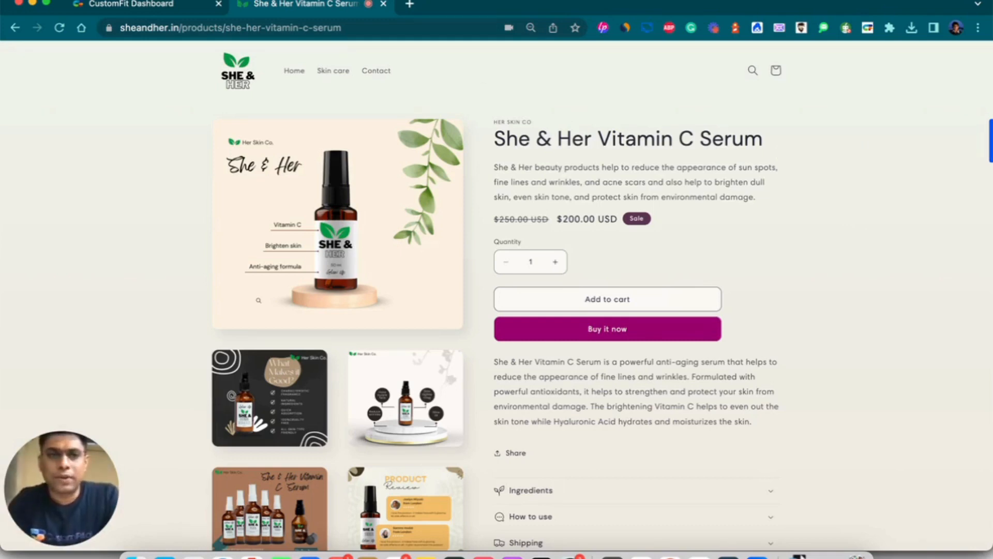
left_click(155, 6)
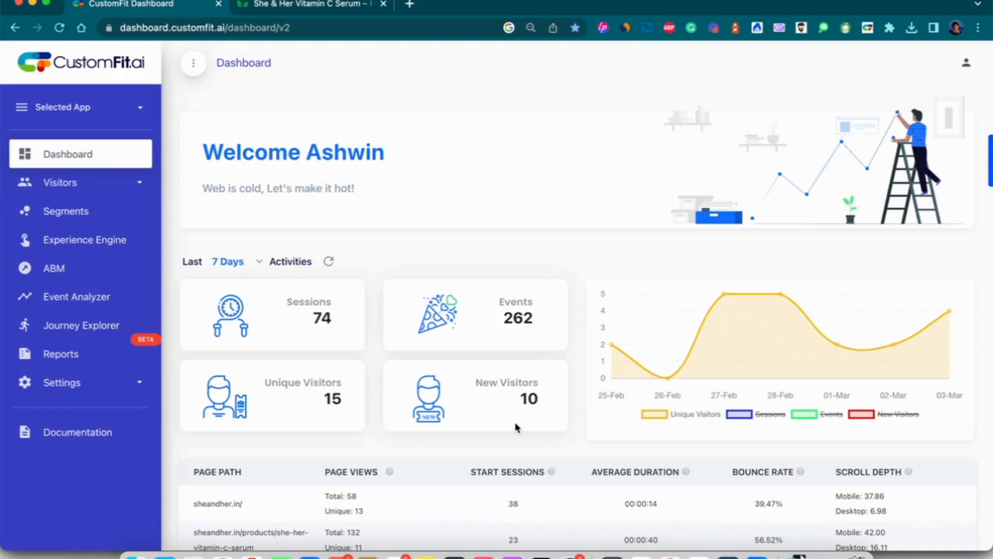
Create an experience named VitaminCSerum_18to30 in the Experience Engine.
left_click(111, 248)
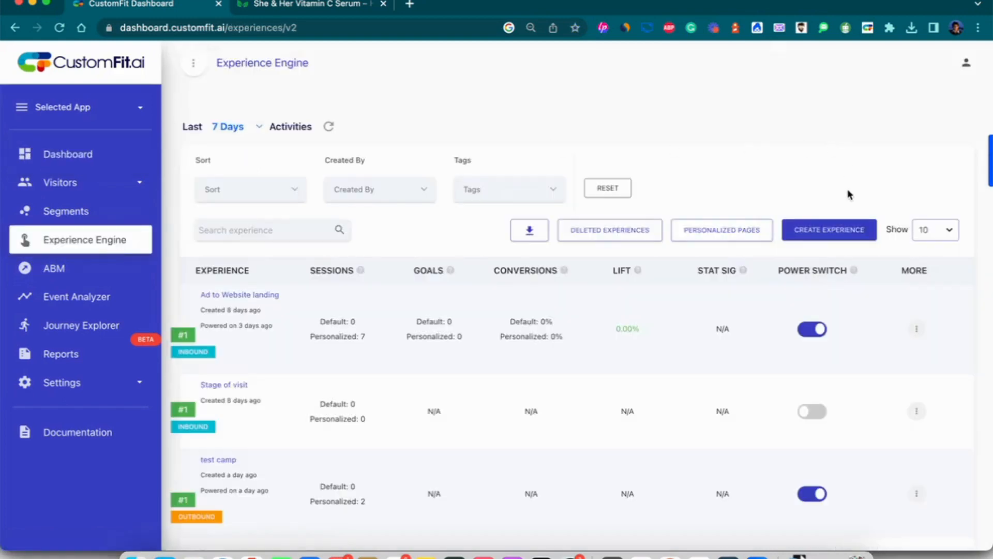
left_click(838, 230)
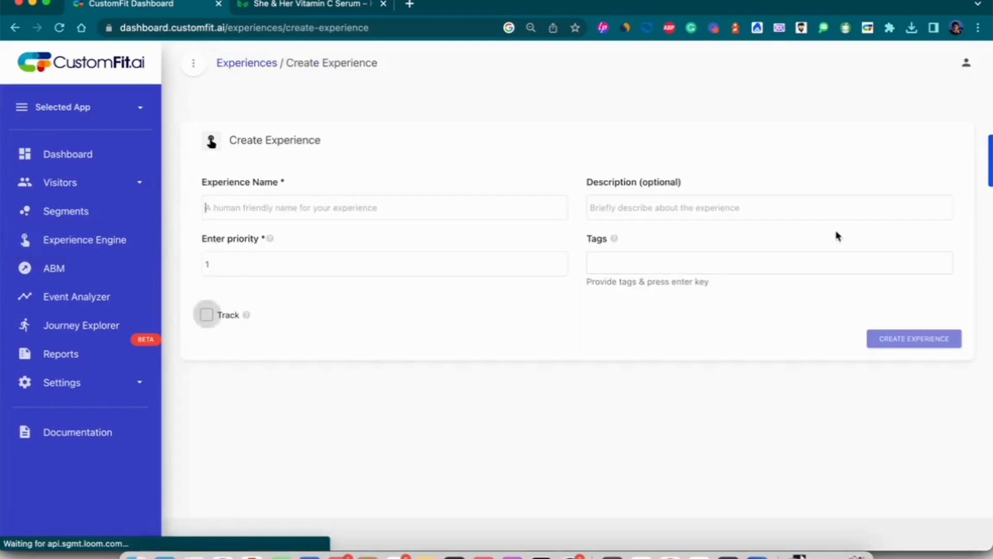
left_click(343, 203)
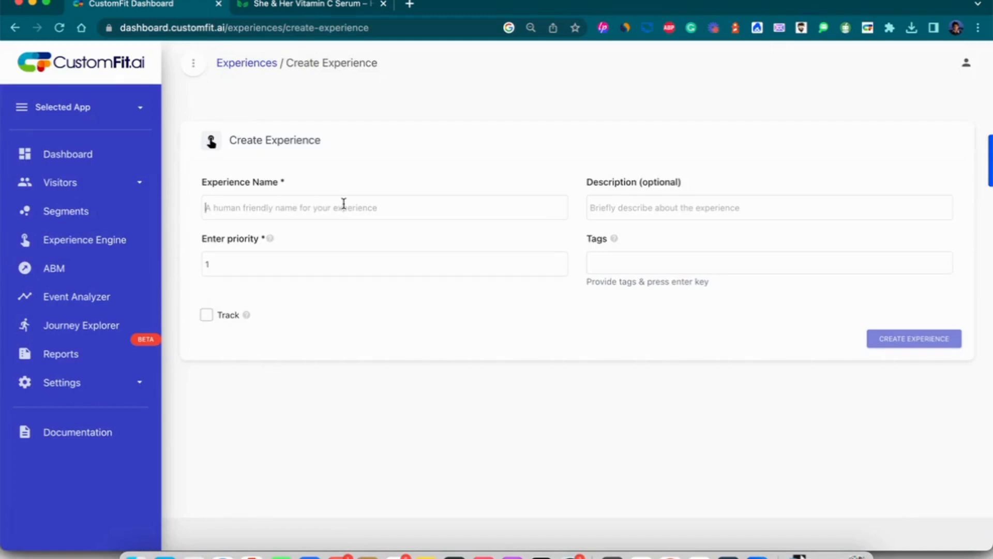
type("VitaminCSerum_18to30")
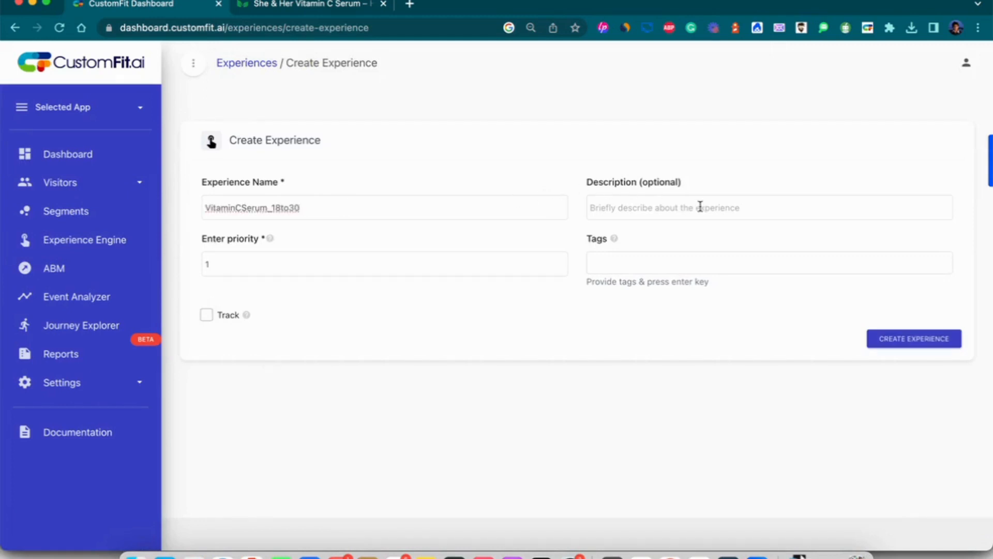
left_click(928, 339)
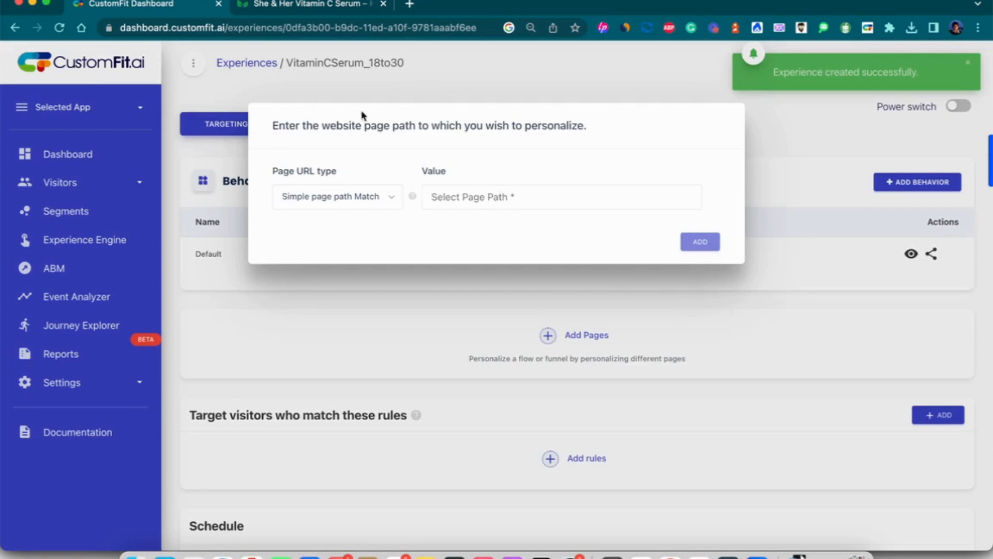
Add the copied she-her-vitamin-c-serum product URL as the experience's page path.
left_click(314, 4)
left_click(286, 28)
key("super+c")
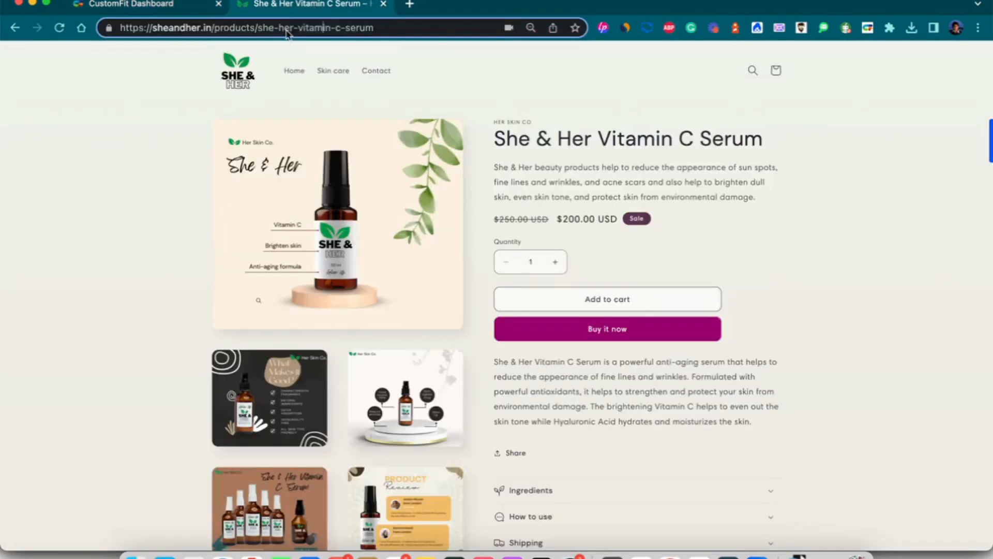
left_click(183, 10)
left_click(484, 192)
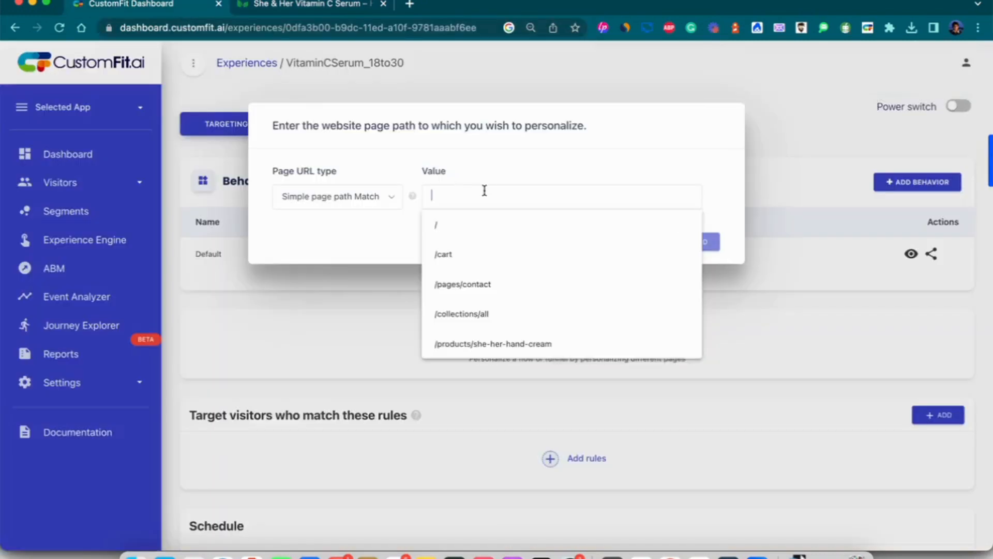
key("super+v")
left_click(715, 245)
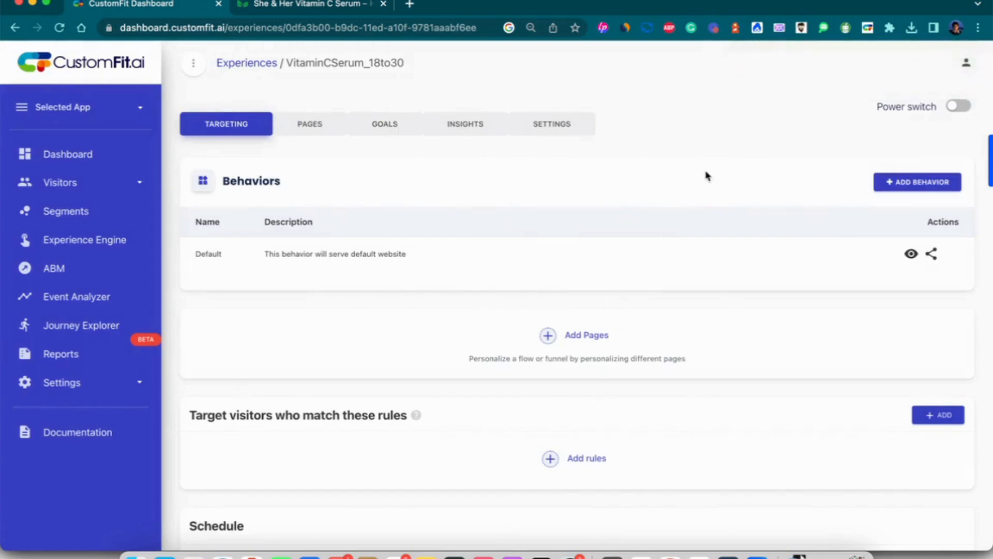
Add a behavior named 18to30b alongside Default.
left_click(929, 187)
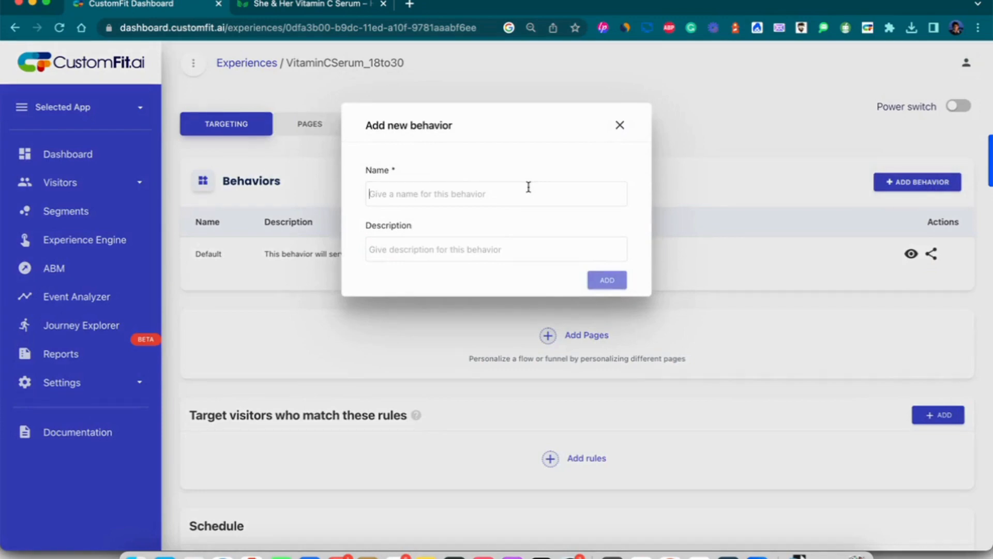
left_click(528, 187)
type("18to3")
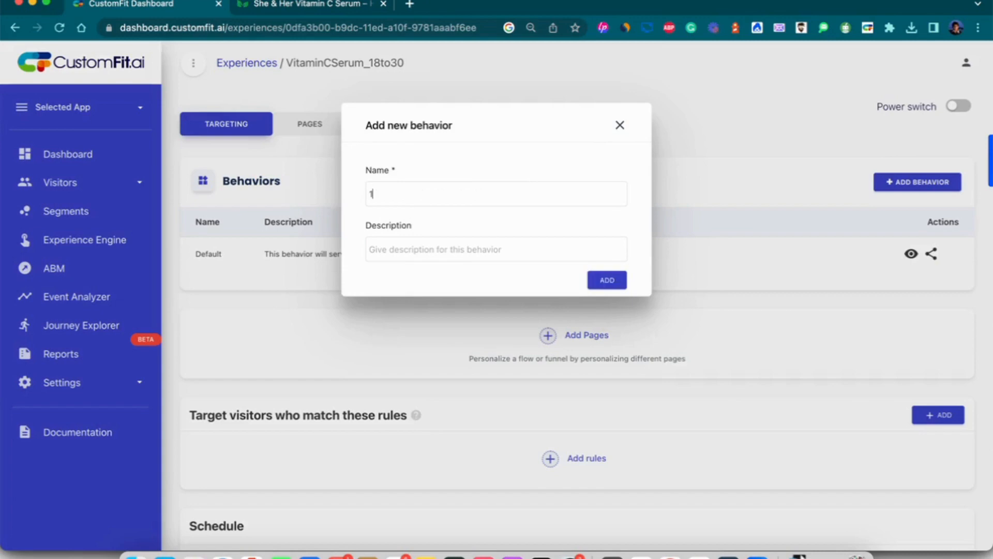
type("0b")
left_click(619, 283)
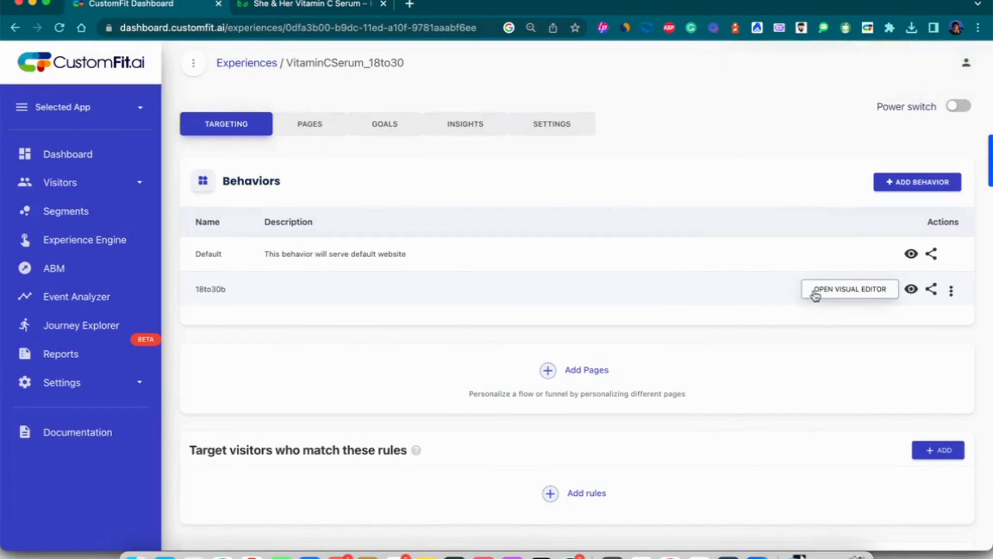
Launch the visual editor on the 18to30b behavior row.
left_click(816, 291)
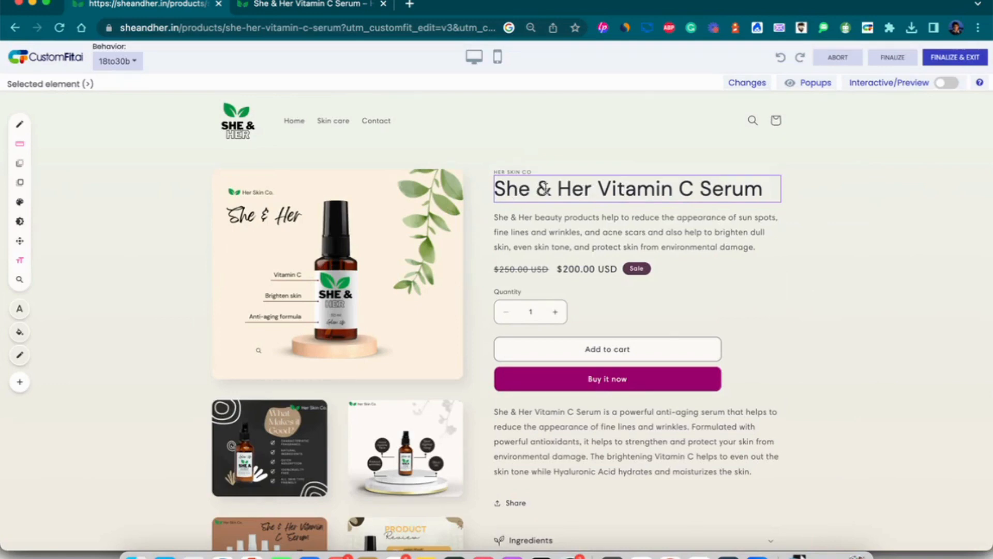
Replace the product heading with 'Vitamin C Pigmentation Eraser Serum' copied from the notes.
key("super+Tab")
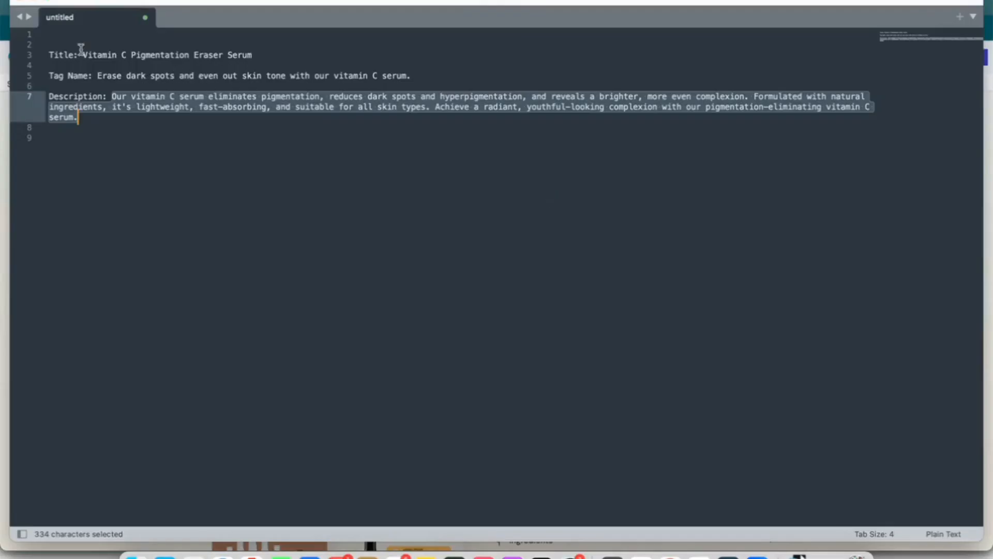
left_click_drag(82, 52, 253, 54)
key("super+c")
key("super+Tab")
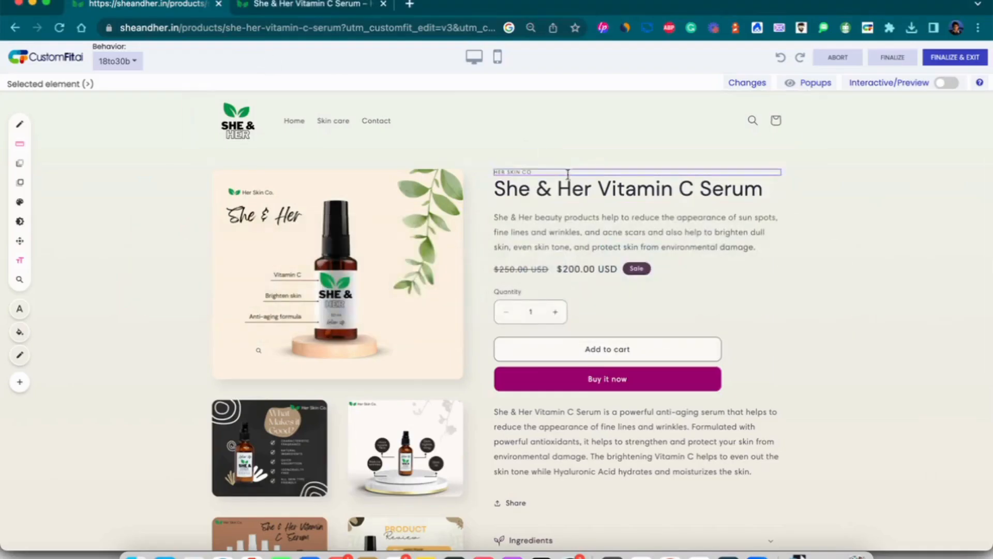
left_click(575, 186)
left_click(889, 261)
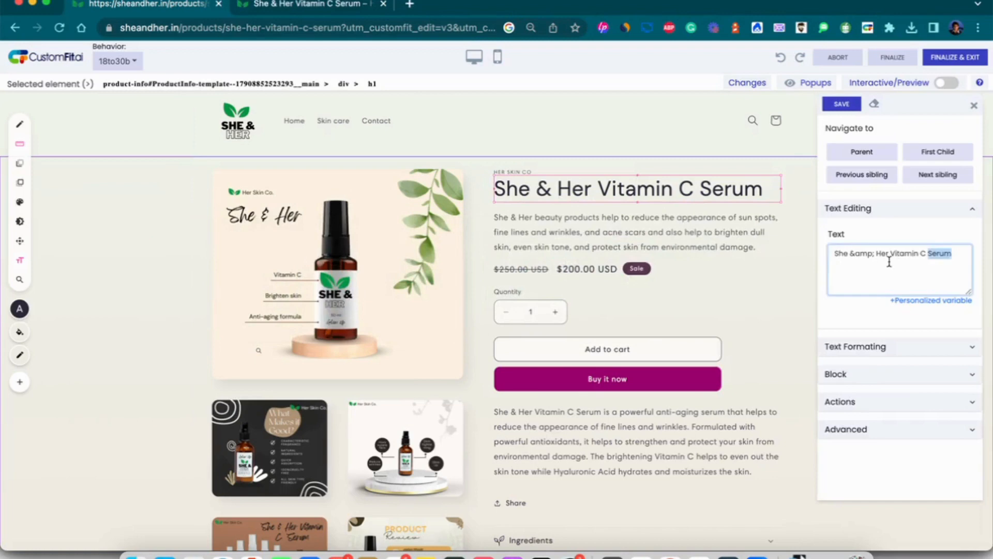
key("super+a")
key("super+v")
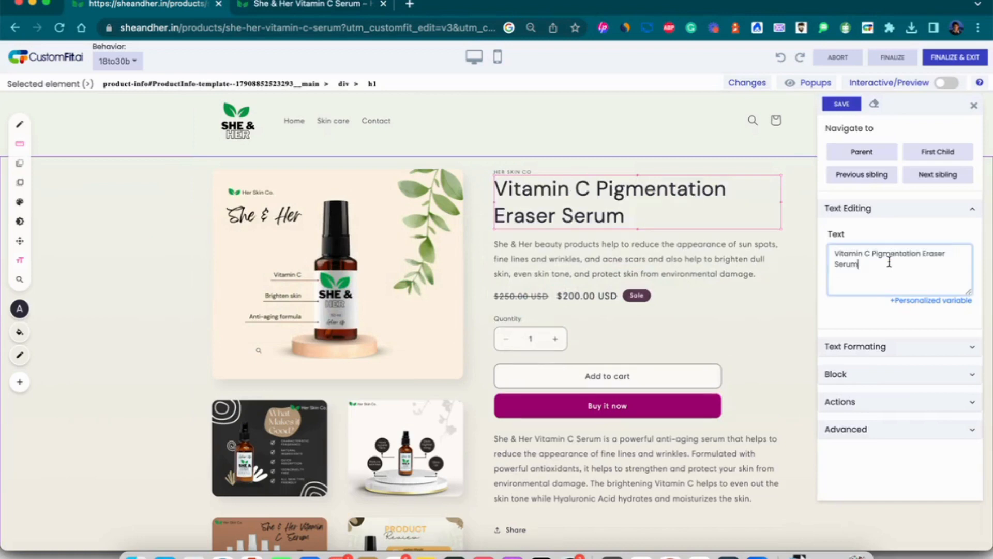
left_click(841, 104)
Replace the short paragraph under the title with the dark-spot tagline from the notes.
key("super+Tab")
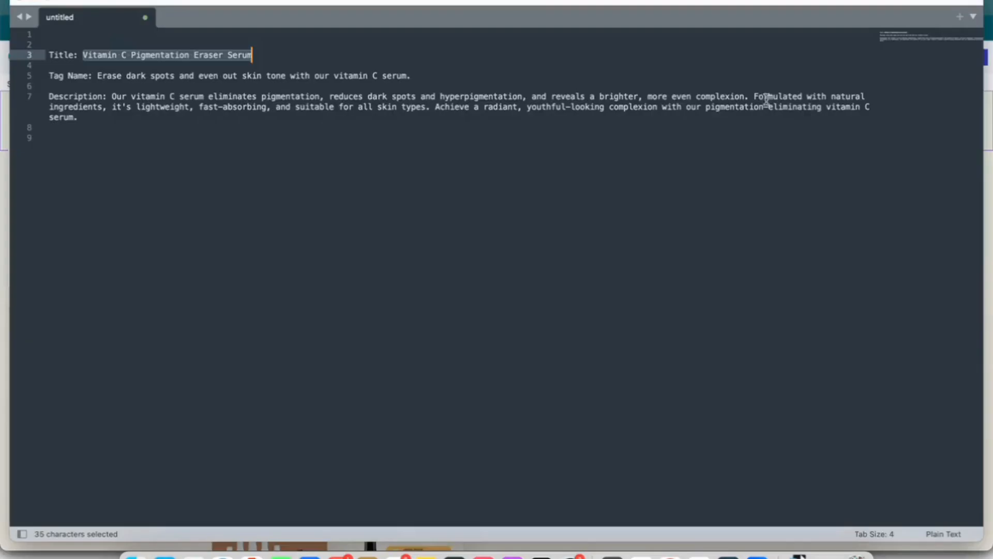
left_click(98, 76)
left_click(413, 75, "shift")
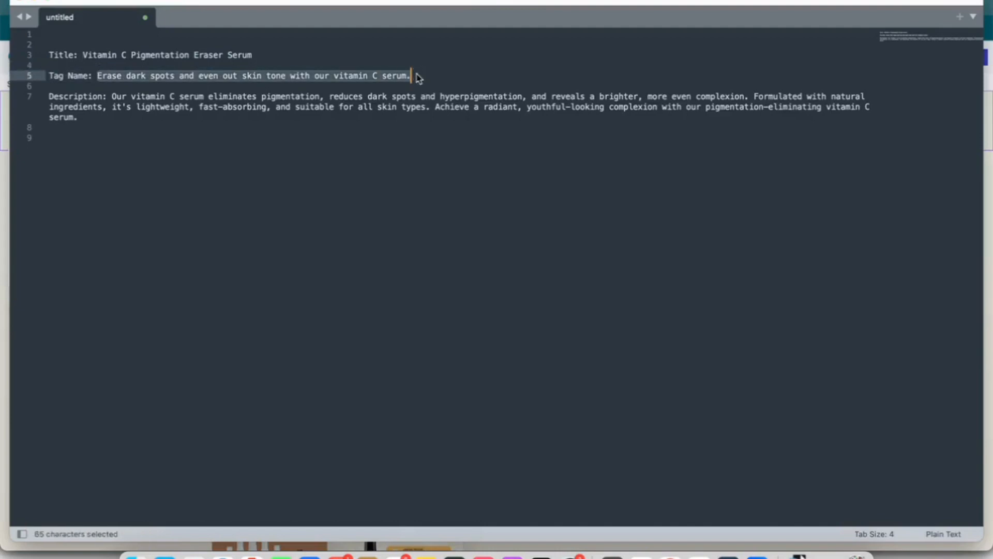
key("super+c")
key("super+Tab")
left_click(575, 259)
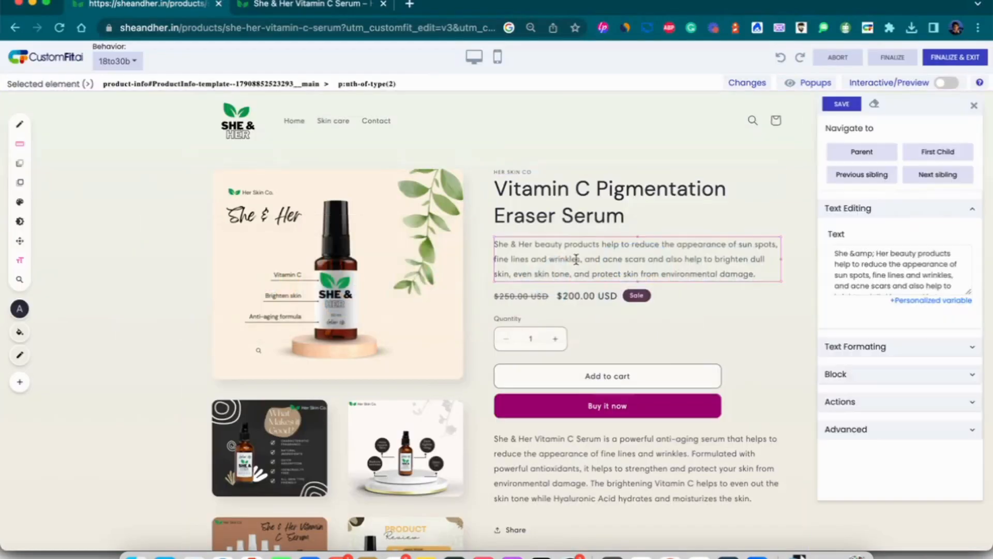
left_click(868, 274)
key("super+a")
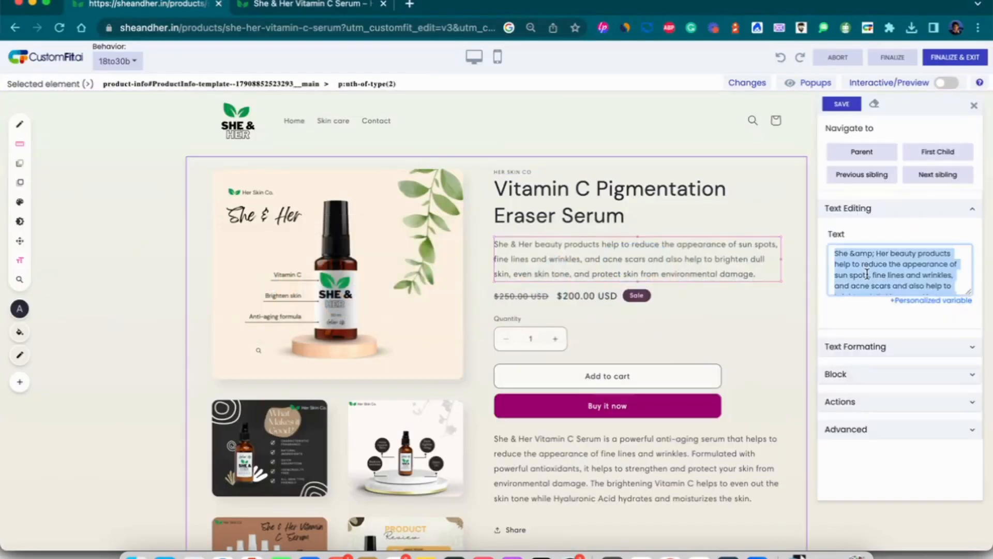
key("super+v")
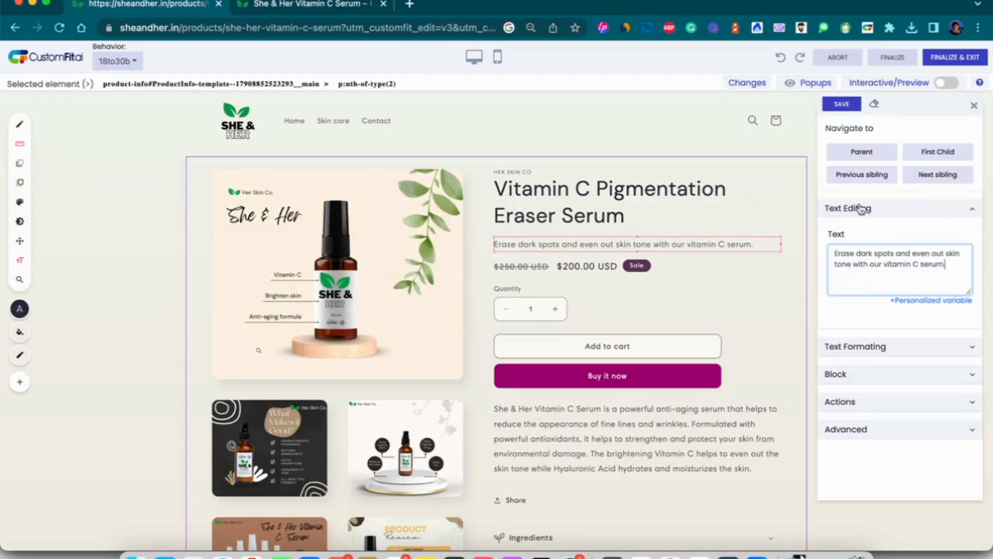
left_click(842, 104)
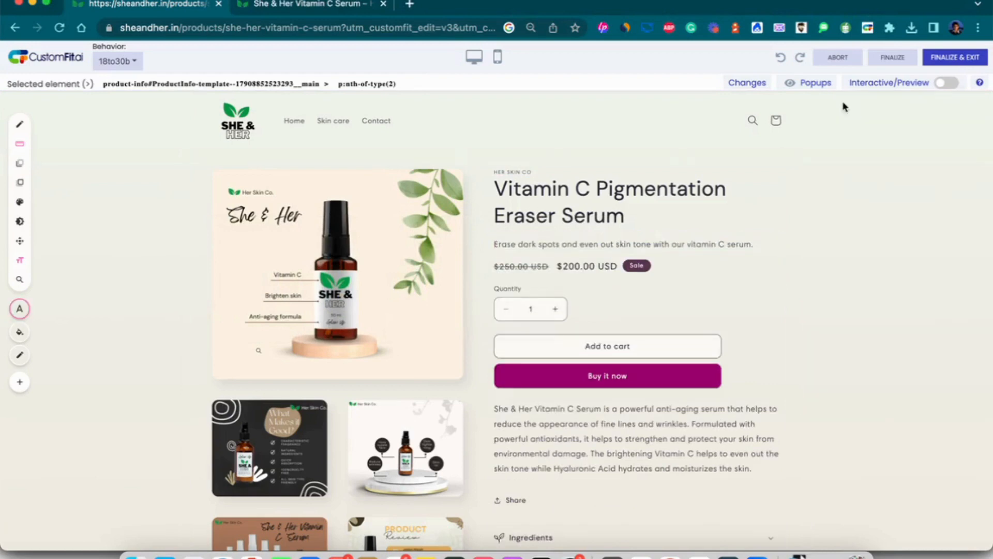
Replace the long description with the new pigmentation and dark-spot paragraph from the notes.
left_click(515, 406)
key("super+Tab")
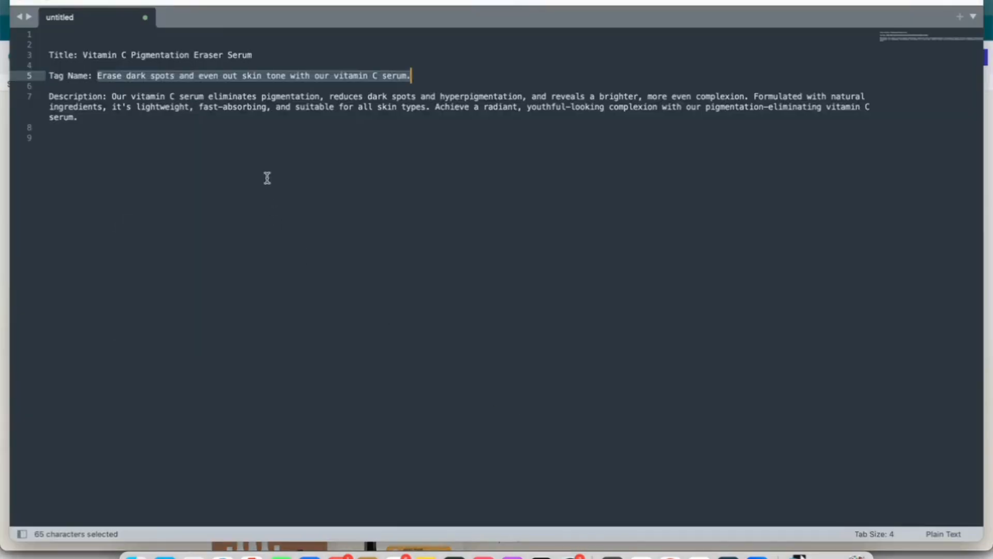
left_click(110, 97)
left_click_drag(110, 96, 78, 120)
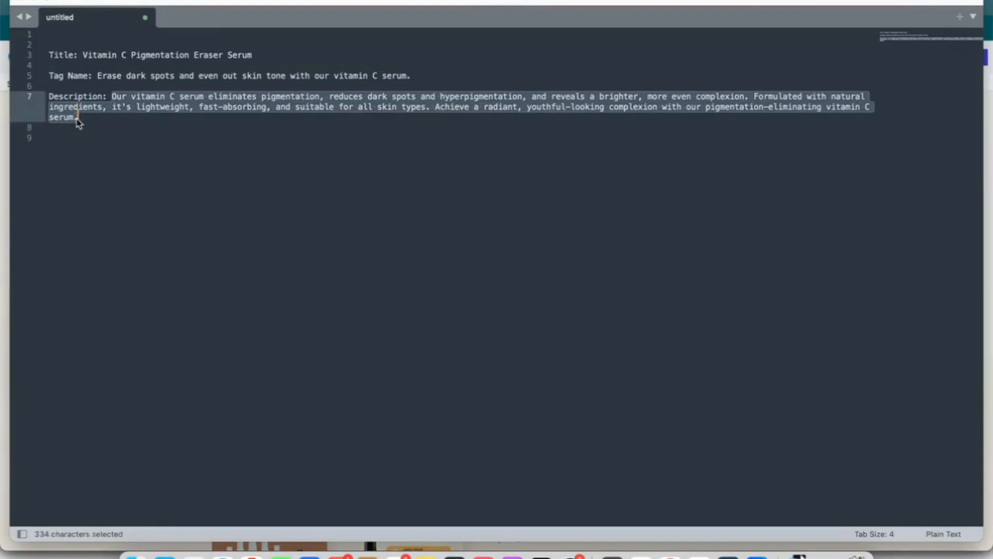
key("super+c")
key("super+Tab")
left_click(887, 263)
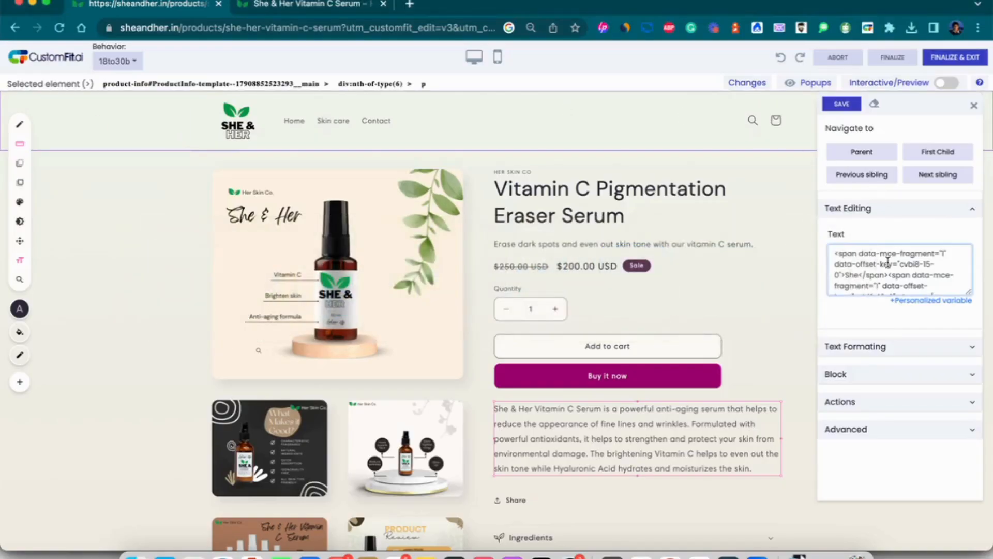
key("super+a")
key("super+v")
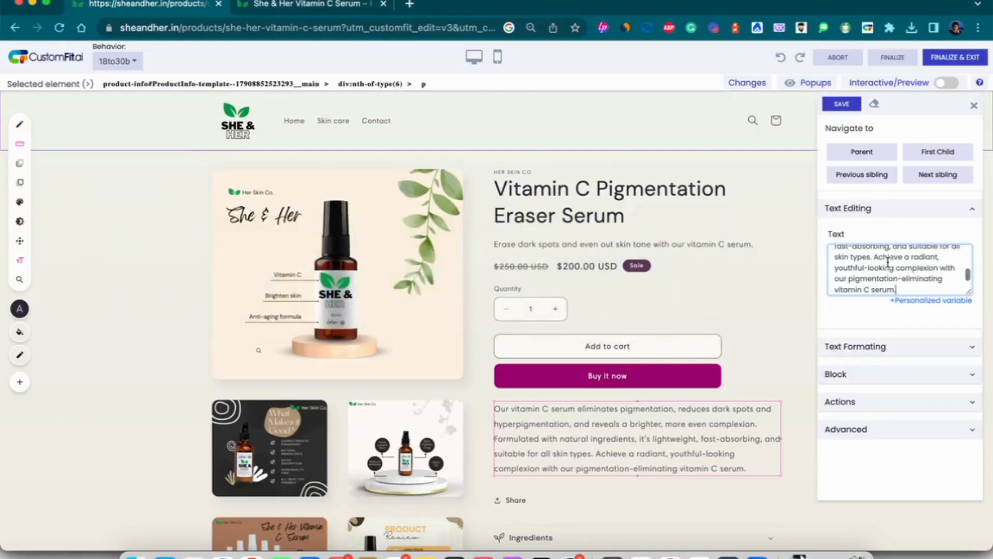
left_click(849, 104)
scroll(677, 307, "down", 3)
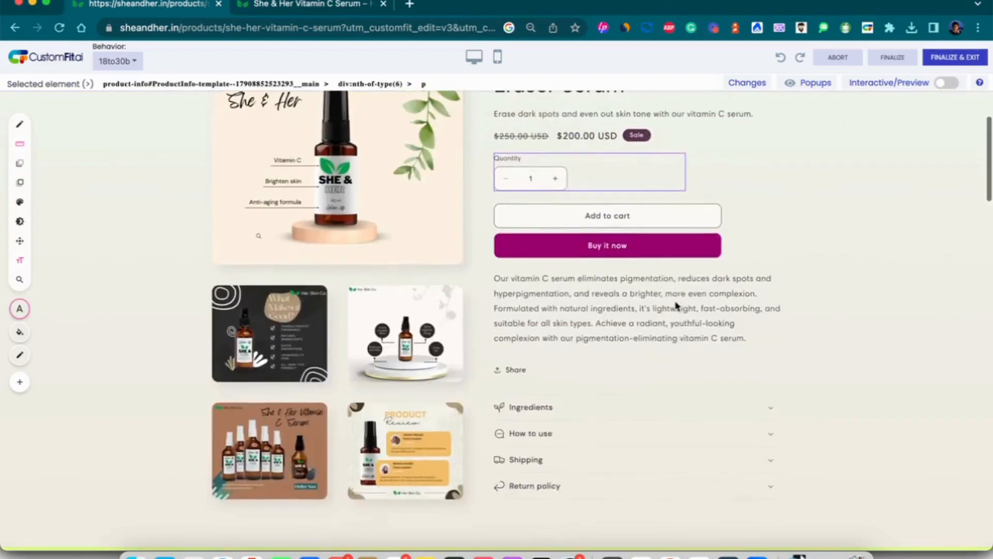
scroll(676, 307, "up", 2)
scroll(677, 306, "up", 1)
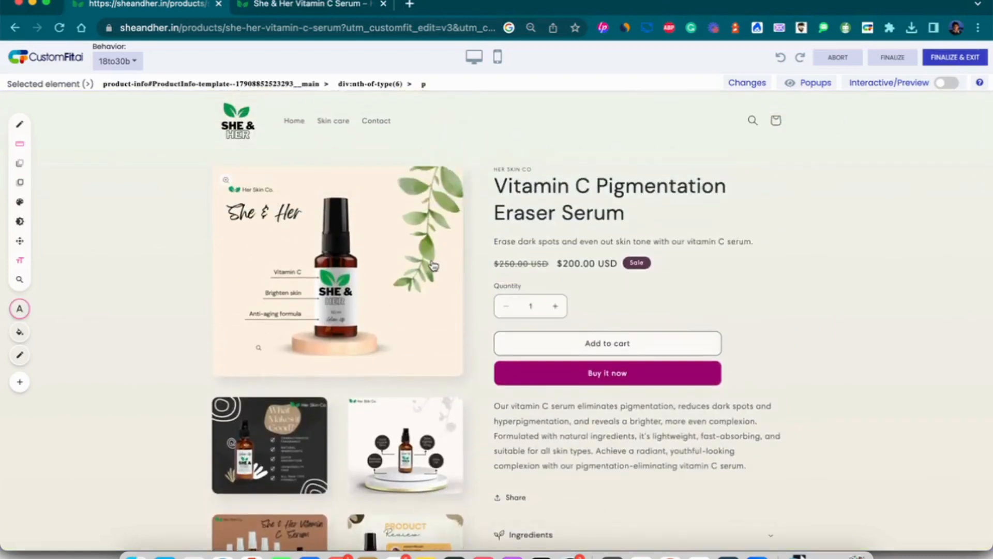
Upload 1.png from the snh folder as the main product image and save.
left_click(435, 266)
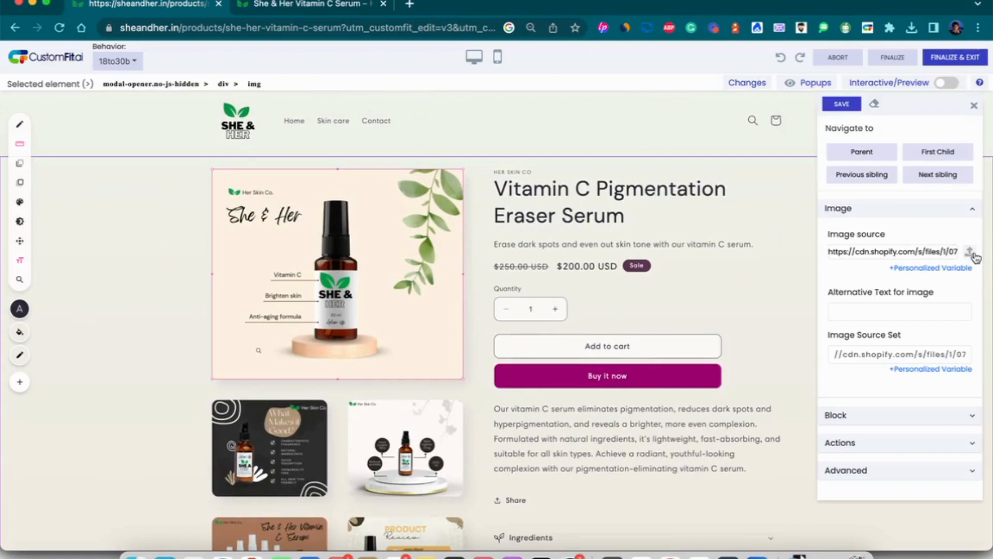
left_click(975, 257)
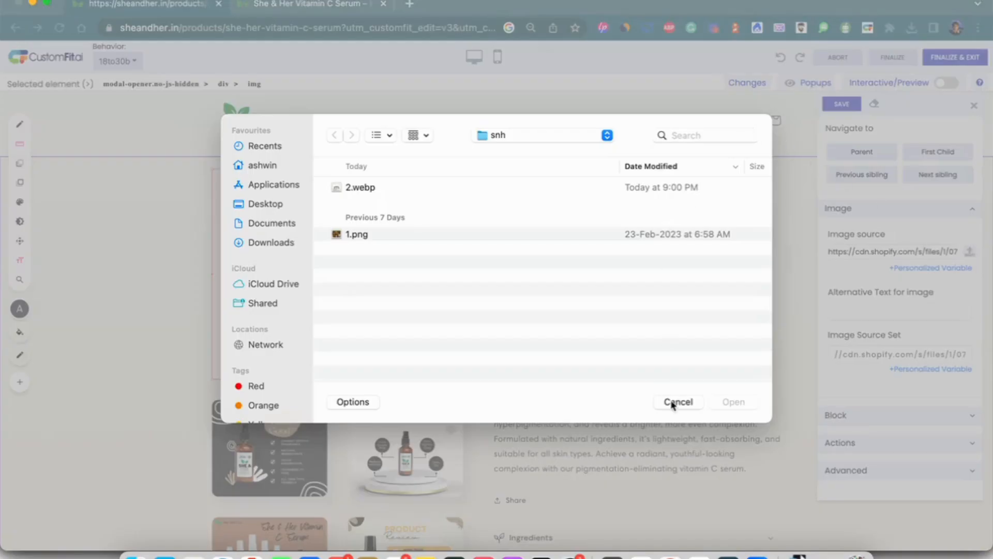
double_click(368, 234)
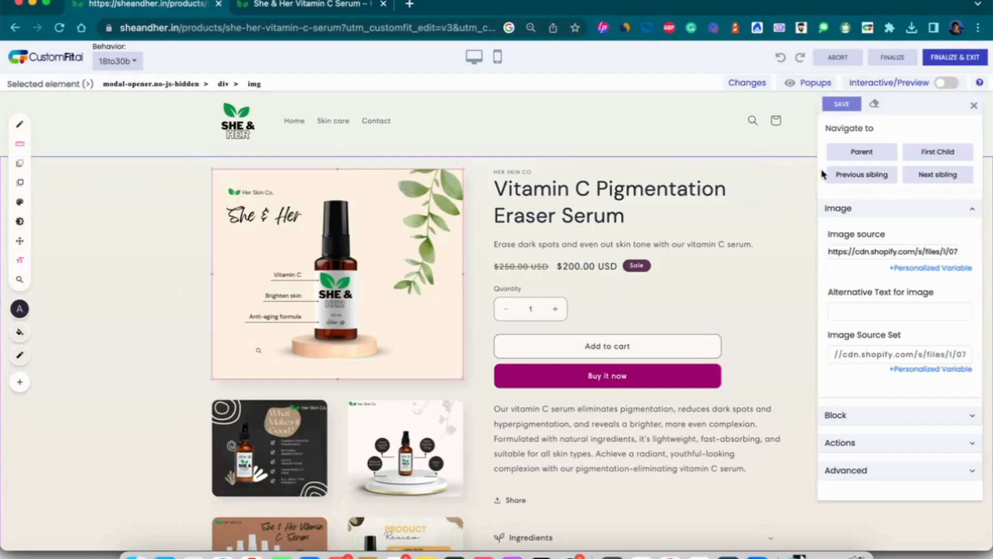
left_click(841, 105)
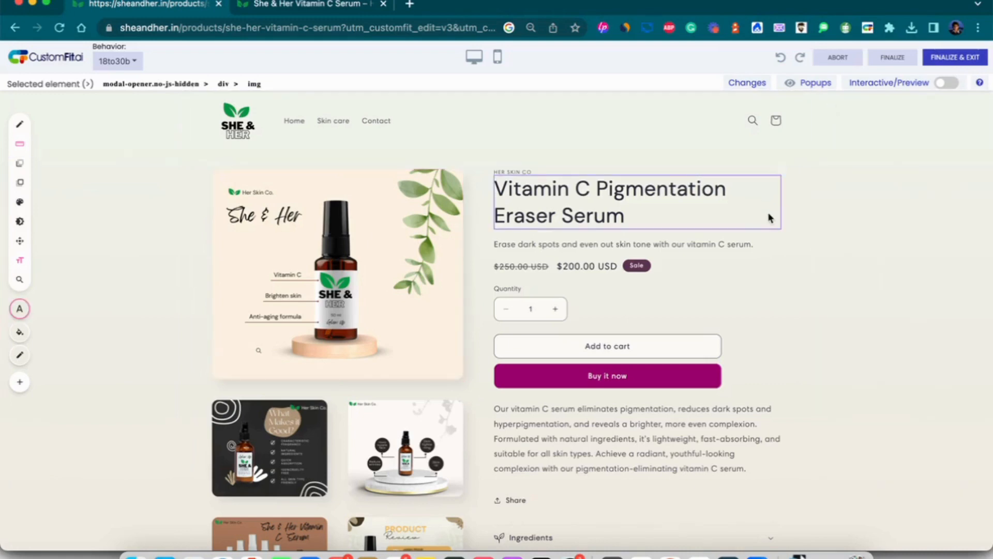
Tick Hide and Remove for the About Our Brand section and save.
scroll(769, 217, "down", 3)
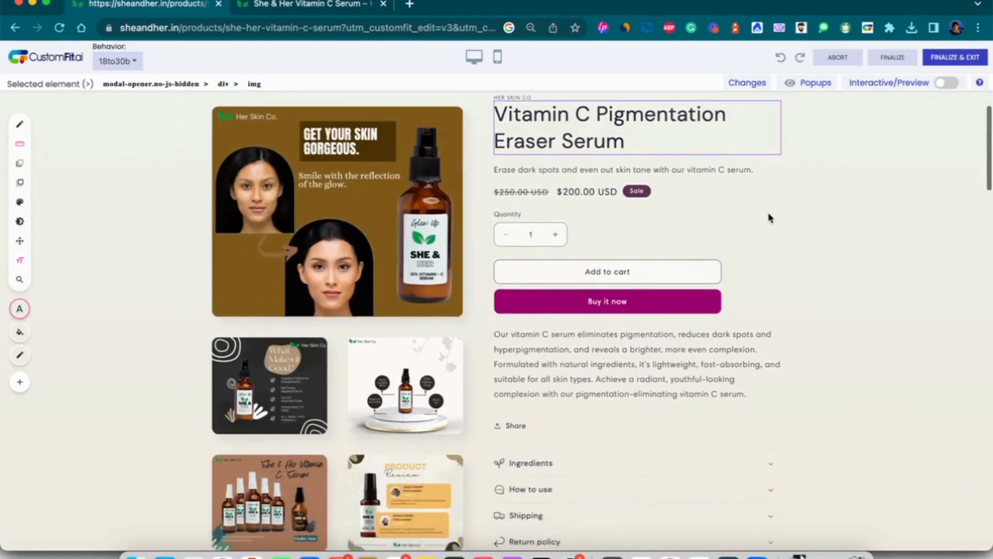
scroll(770, 218, "down", 10)
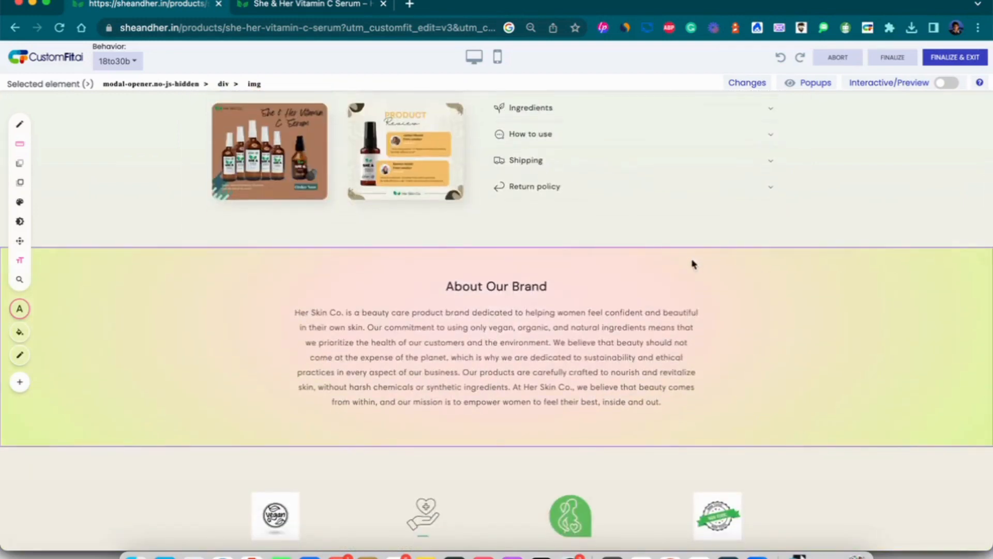
left_click(694, 264)
scroll(885, 408, "down", 3)
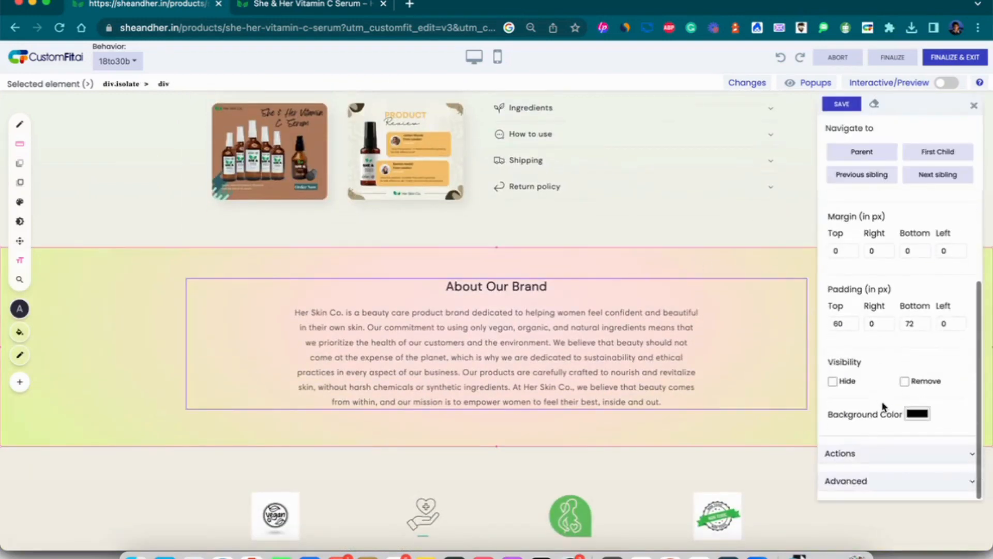
left_click(832, 381)
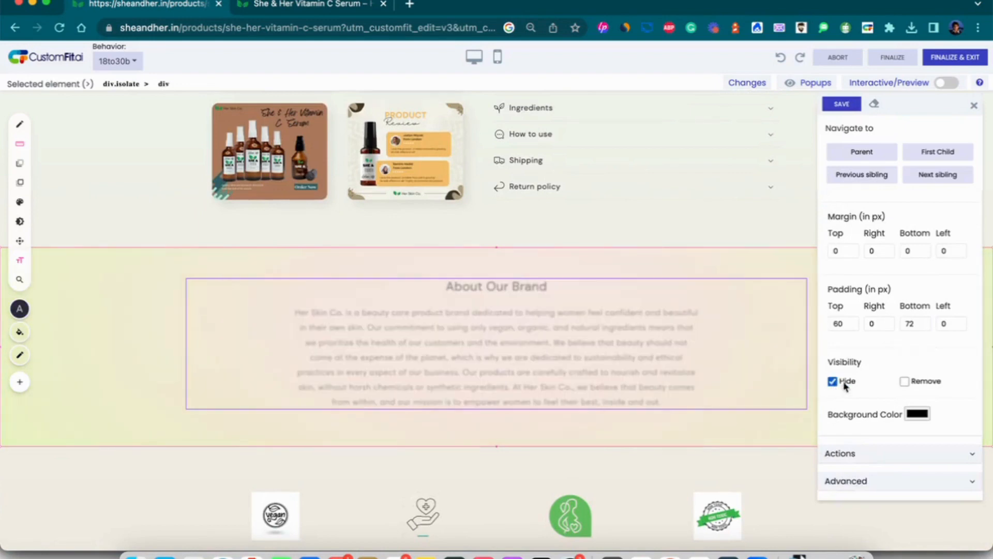
left_click(905, 381)
left_click(842, 109)
scroll(778, 278, "up", 5)
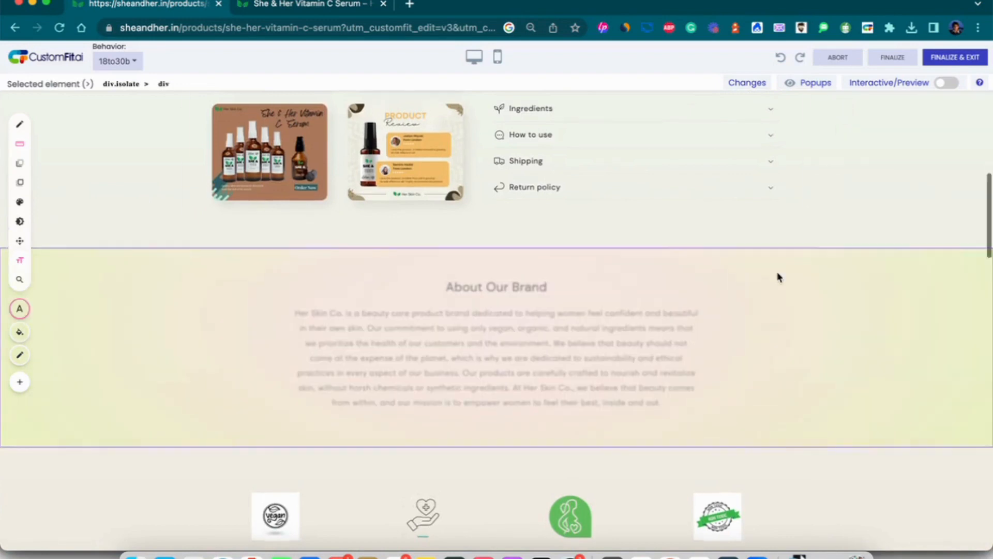
scroll(779, 279, "up", 4)
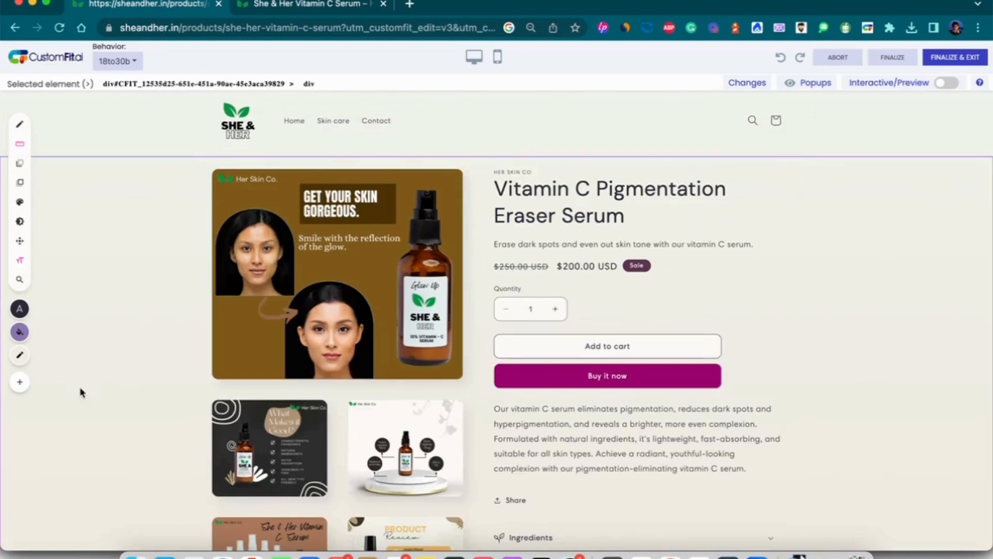
left_click(20, 383)
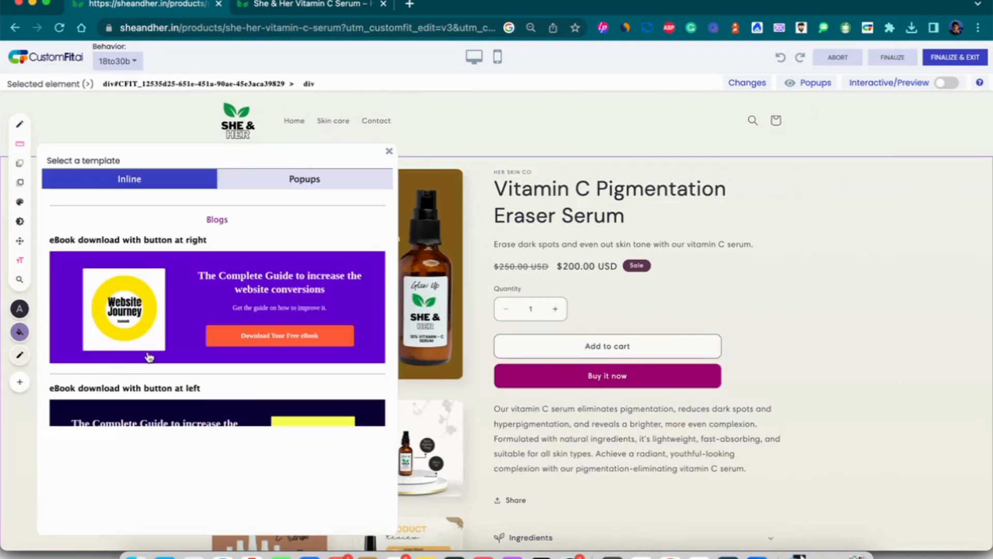
scroll(149, 357, "down", 10)
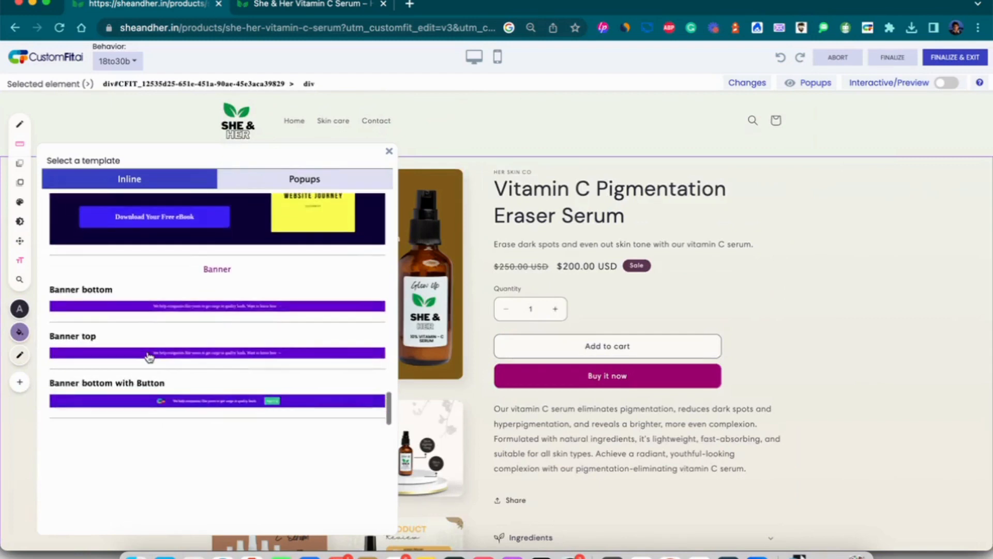
scroll(149, 356, "down", 15)
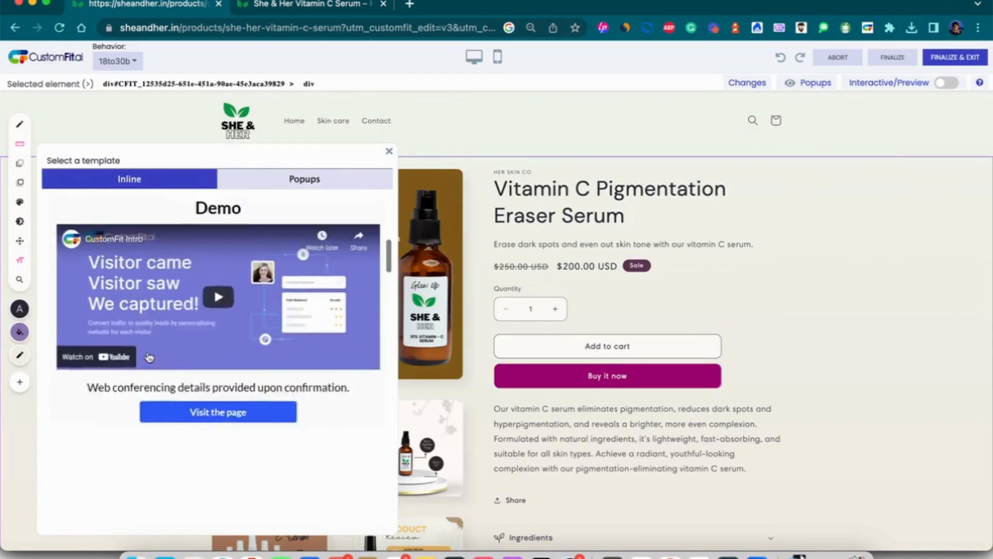
scroll(149, 357, "up", 2)
left_click(297, 186)
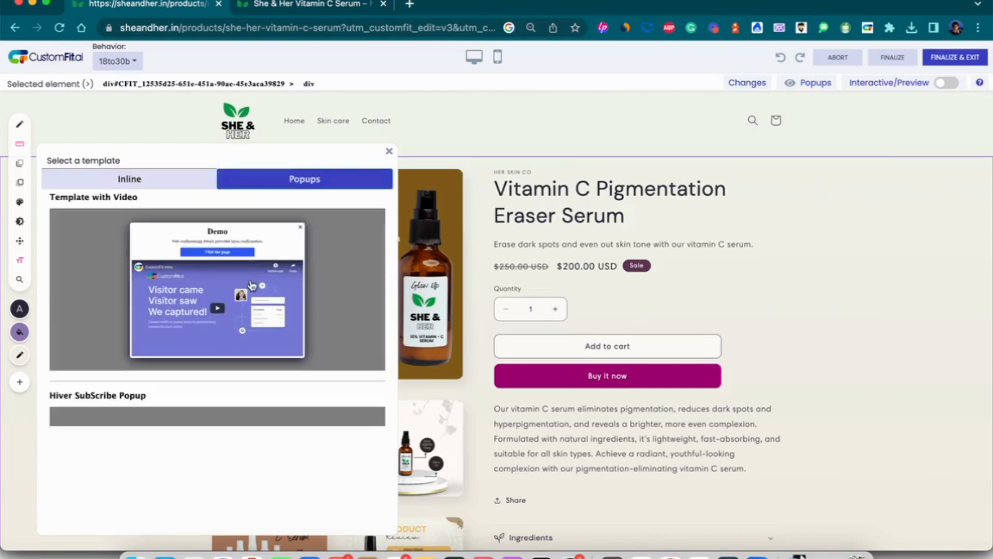
scroll(252, 285, "down", 10)
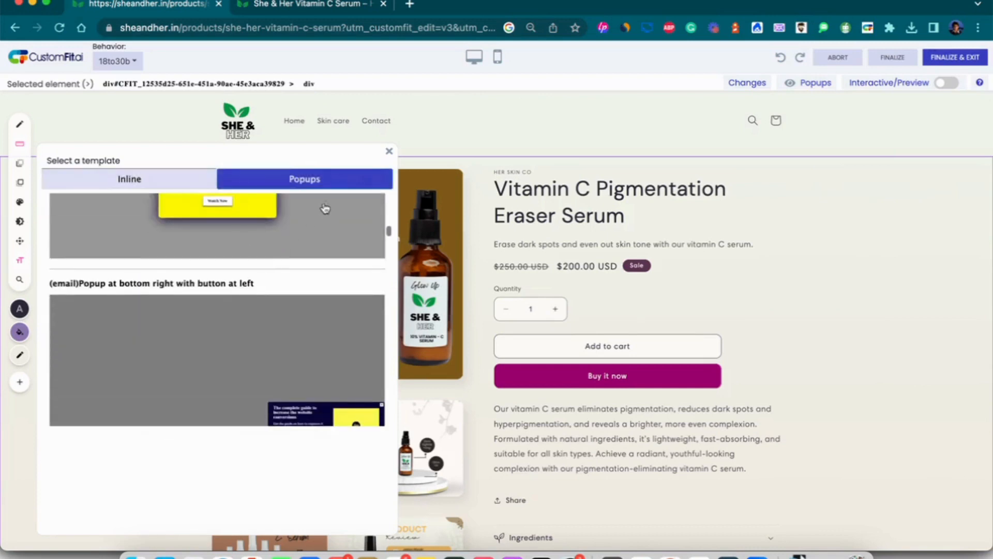
left_click(390, 153)
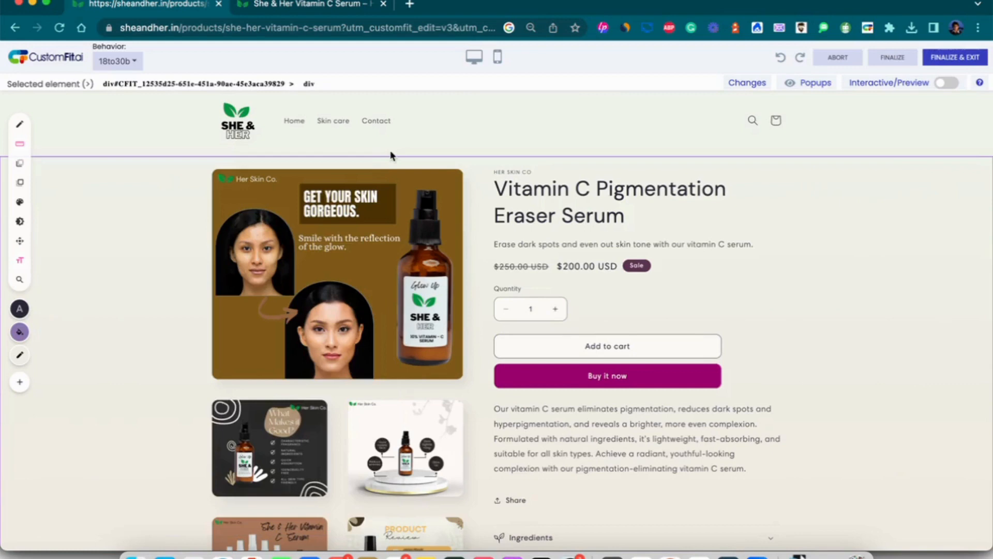
Make Add to cart track clicks under the goal add_to_cart and save.
left_click(566, 346)
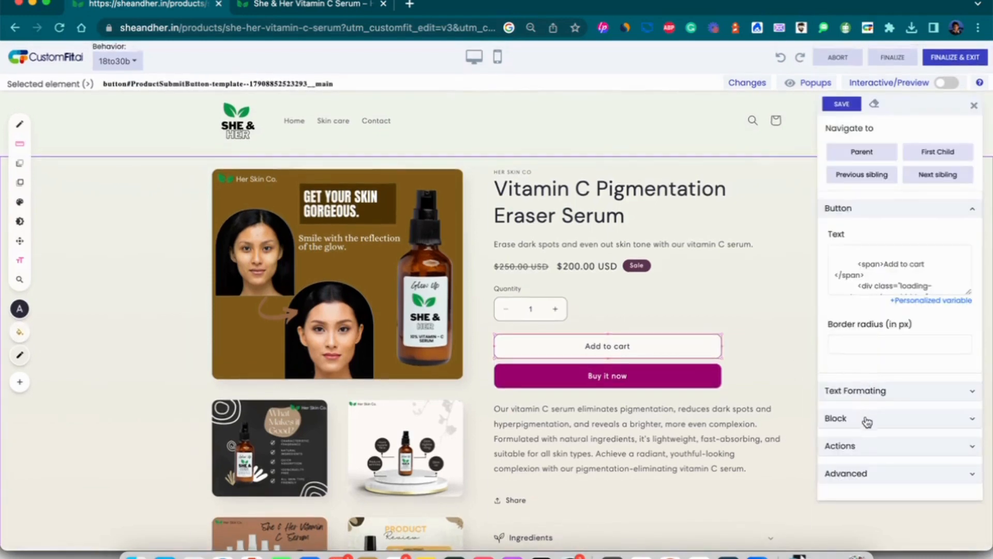
left_click(865, 445)
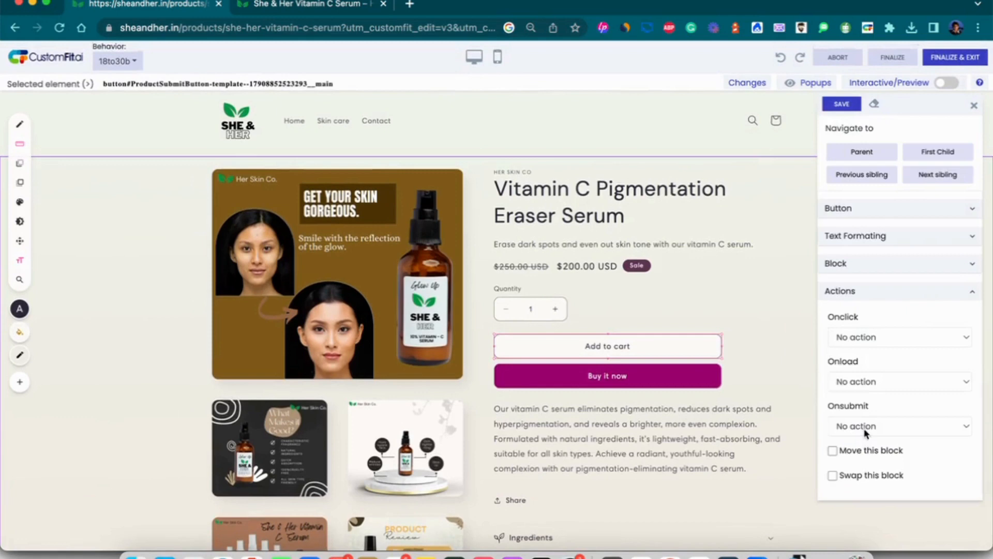
left_click(875, 343)
left_click(872, 349)
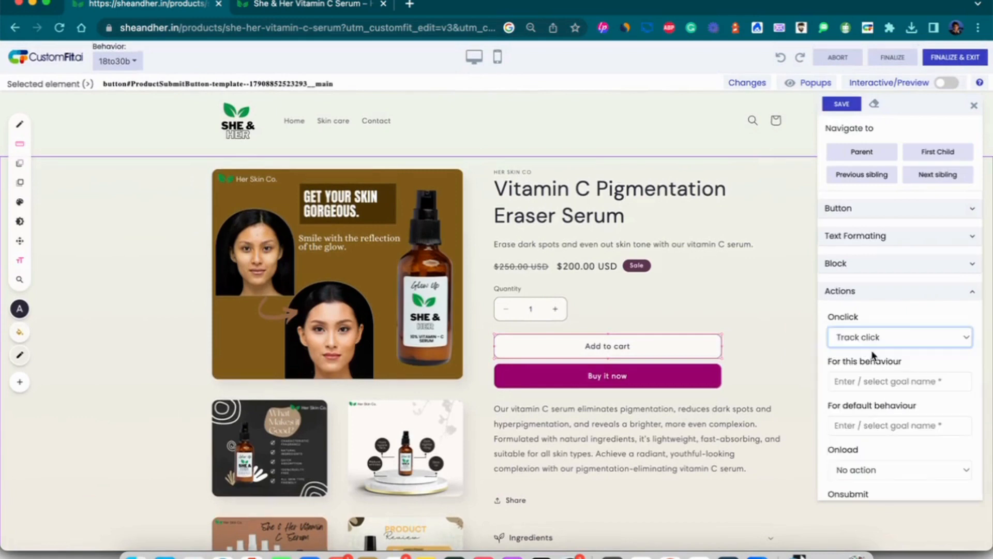
left_click(873, 382)
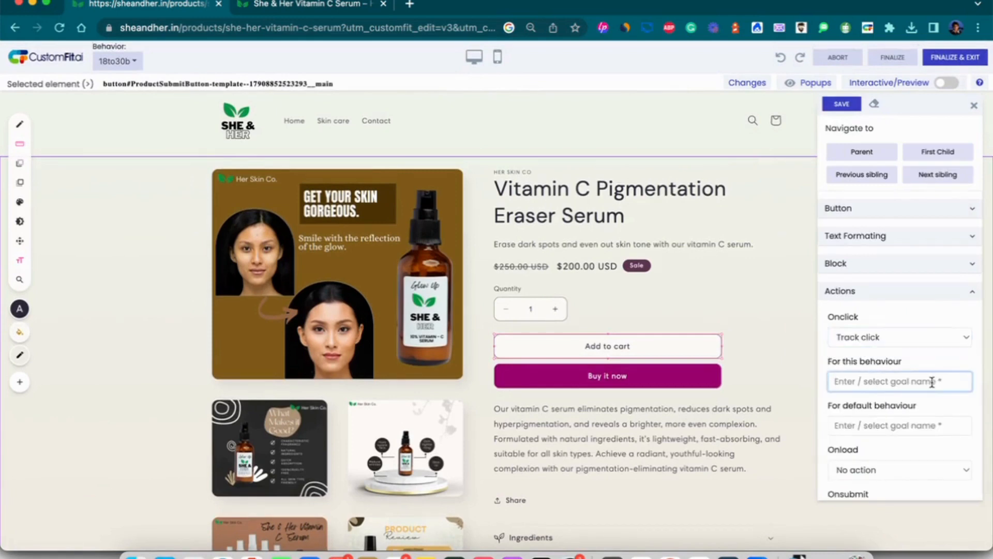
type("add_to_cart")
left_click(842, 103)
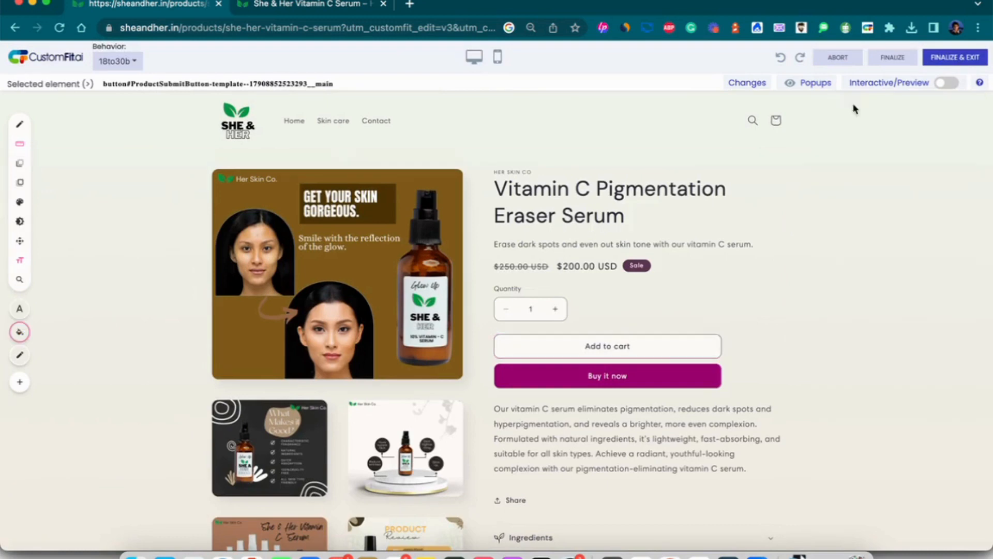
Make Buy it now track clicks under the goal buy_it_now and save.
left_click(656, 384)
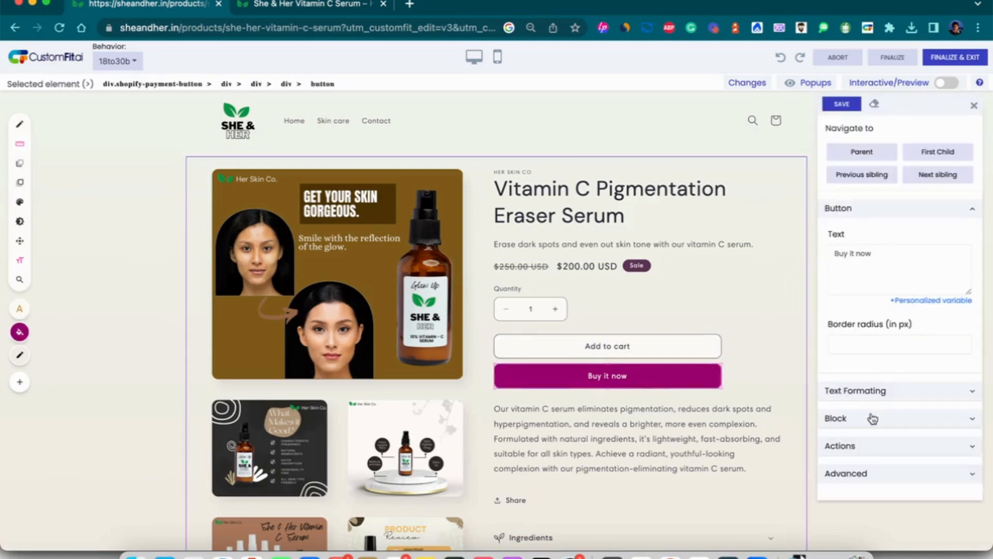
left_click(874, 445)
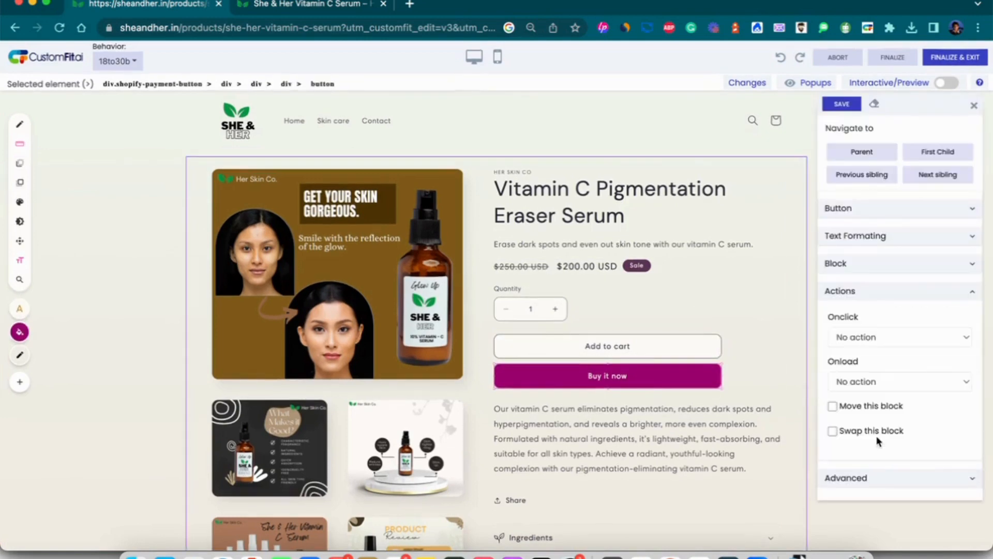
left_click(897, 339)
left_click(893, 350)
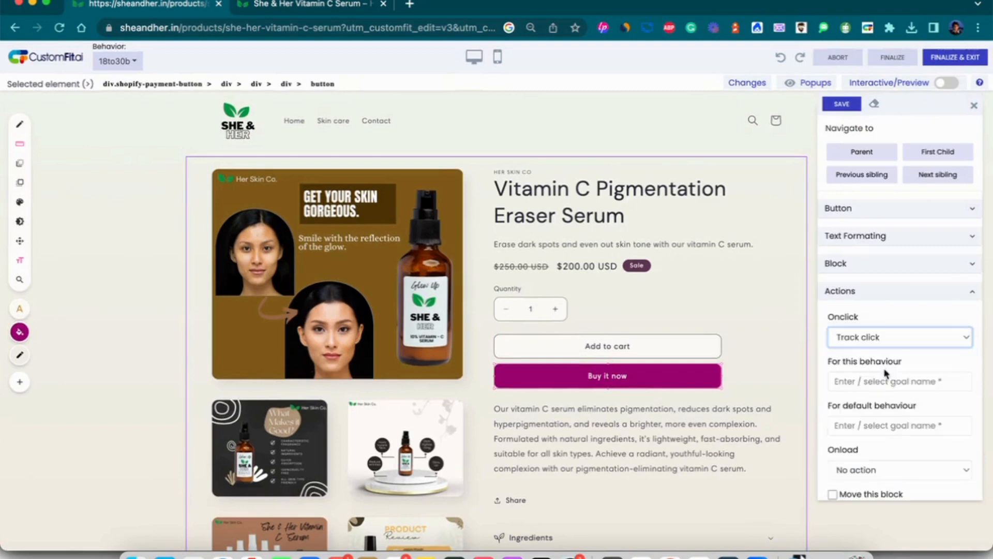
left_click(878, 385)
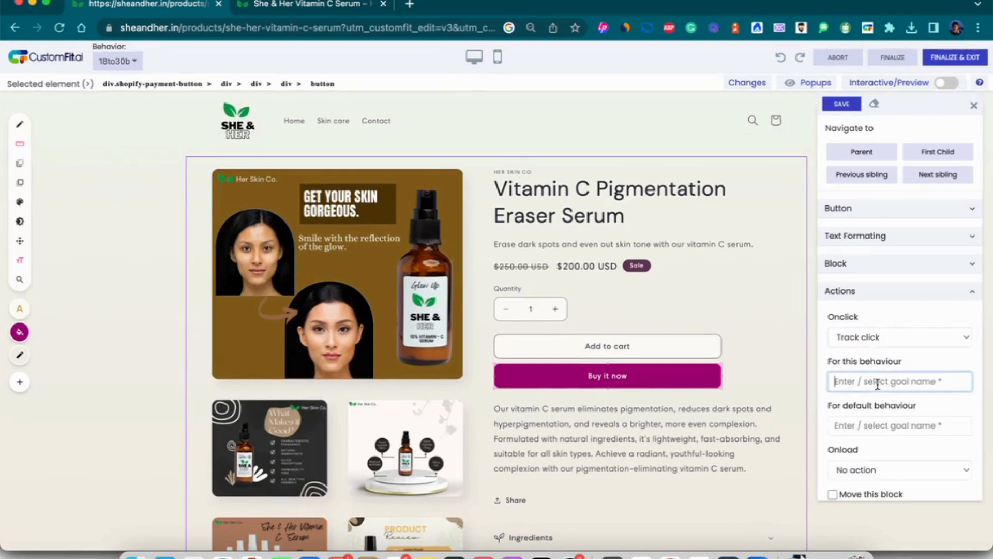
type("buy_it_now")
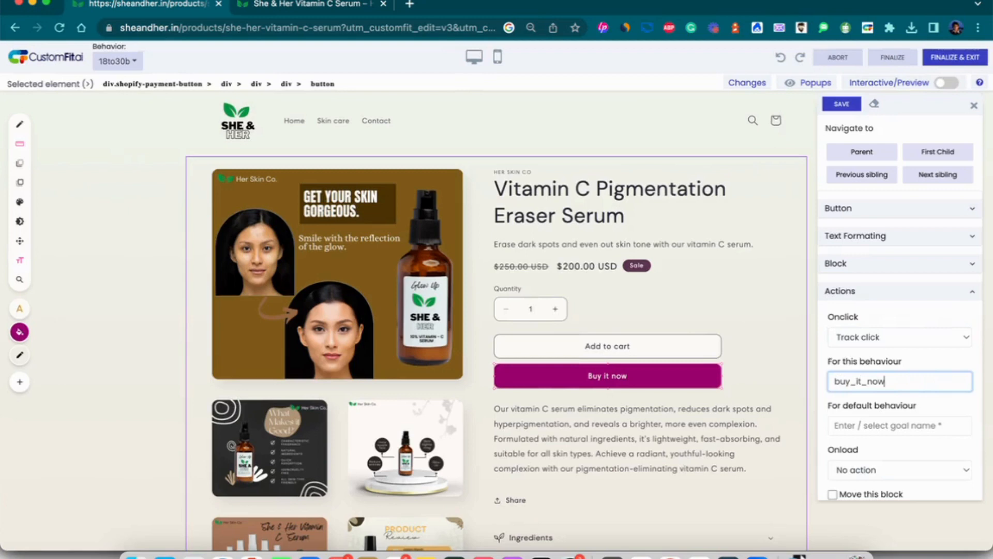
left_click(842, 104)
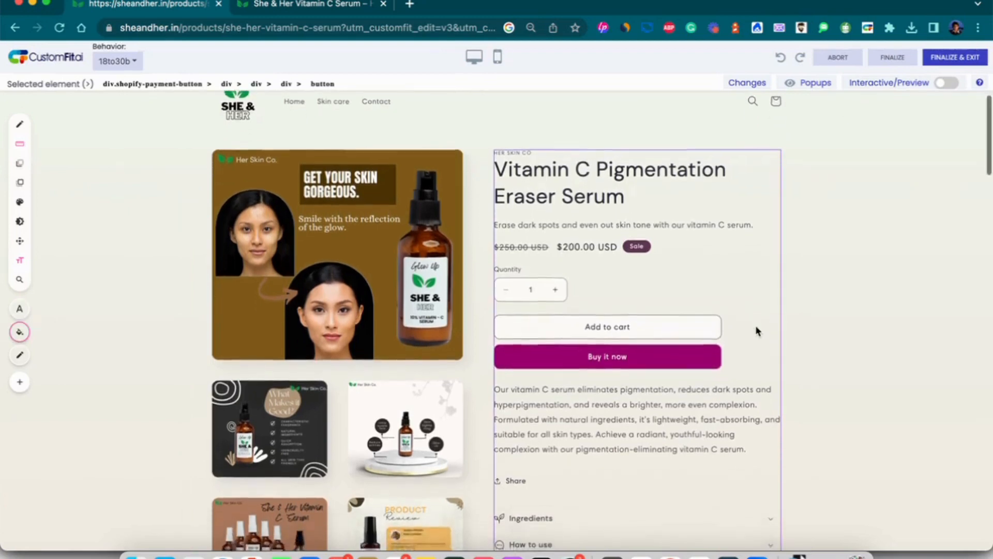
Finalize and exit the visual editor, confirming the browser dialog with OK.
left_click(941, 58)
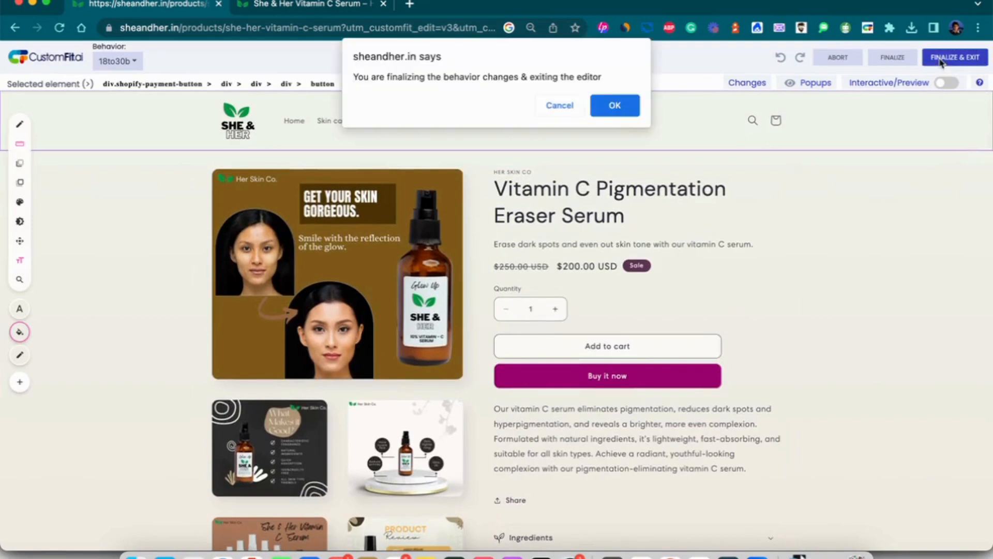
left_click(613, 106)
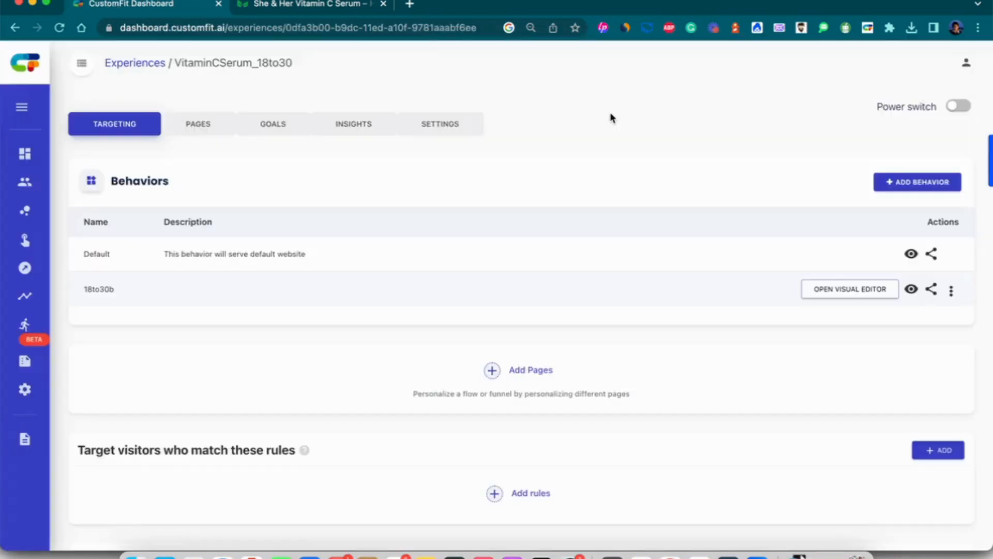
scroll(611, 117, "down", 5)
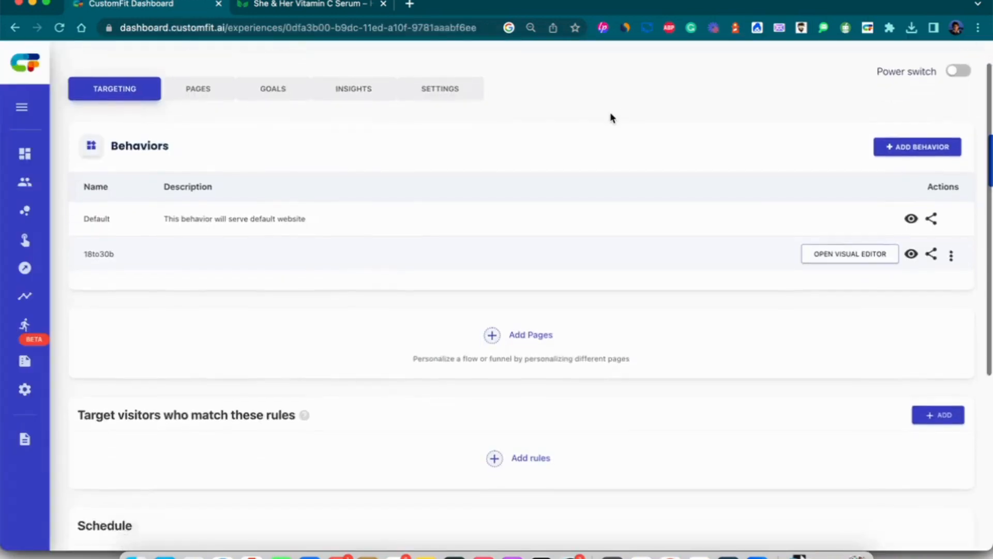
scroll(611, 116, "down", 4)
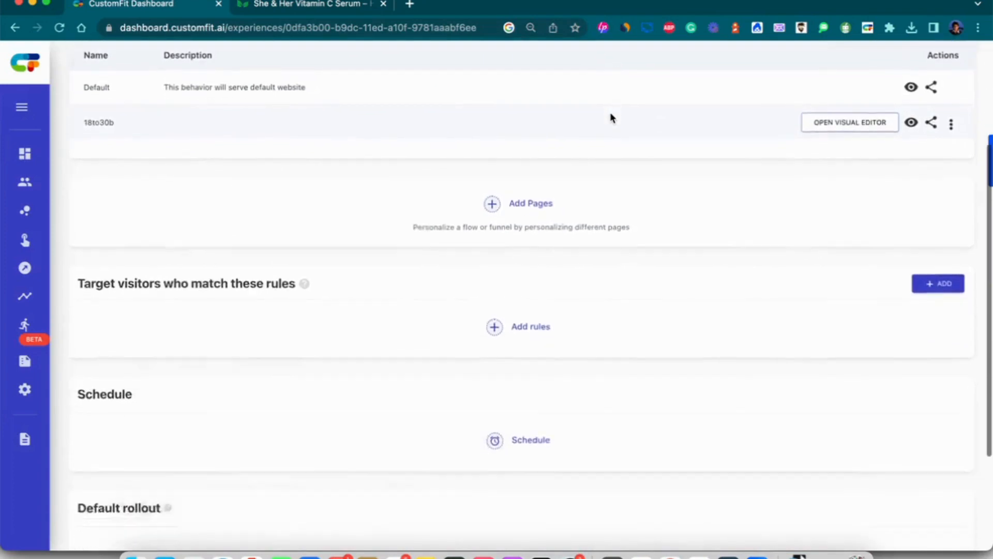
Add a new targeting rule of type UTM Parameters.
left_click(492, 274)
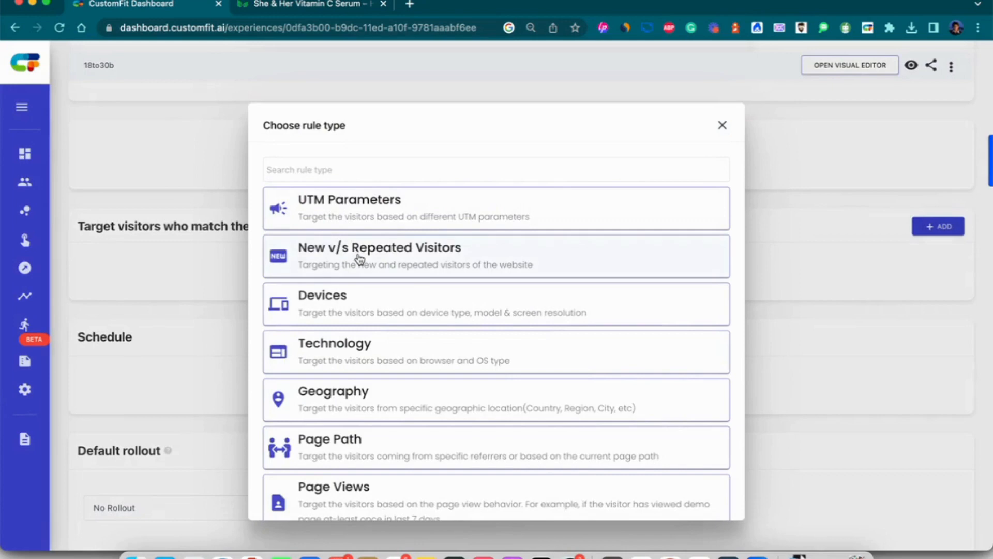
scroll(359, 257, "down", 3)
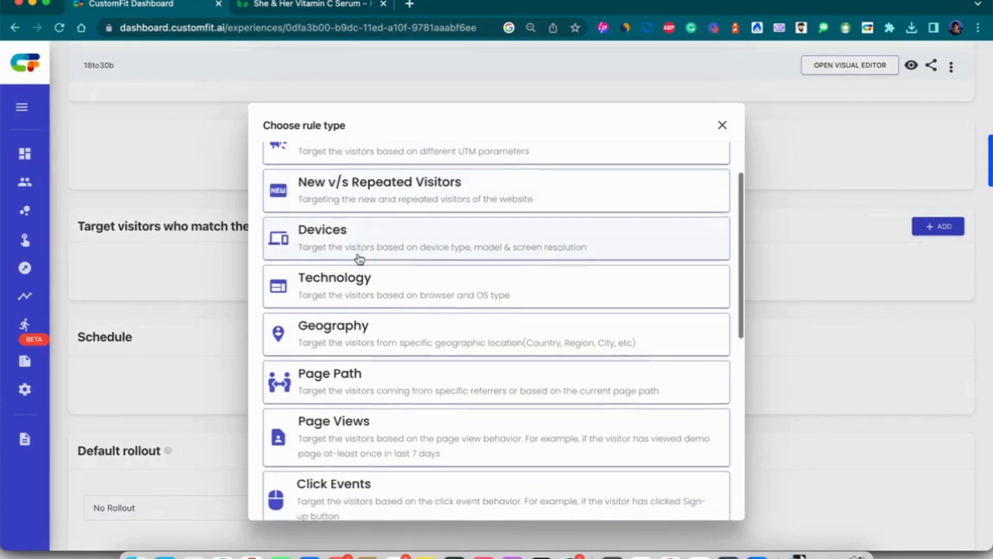
scroll(359, 258, "down", 1)
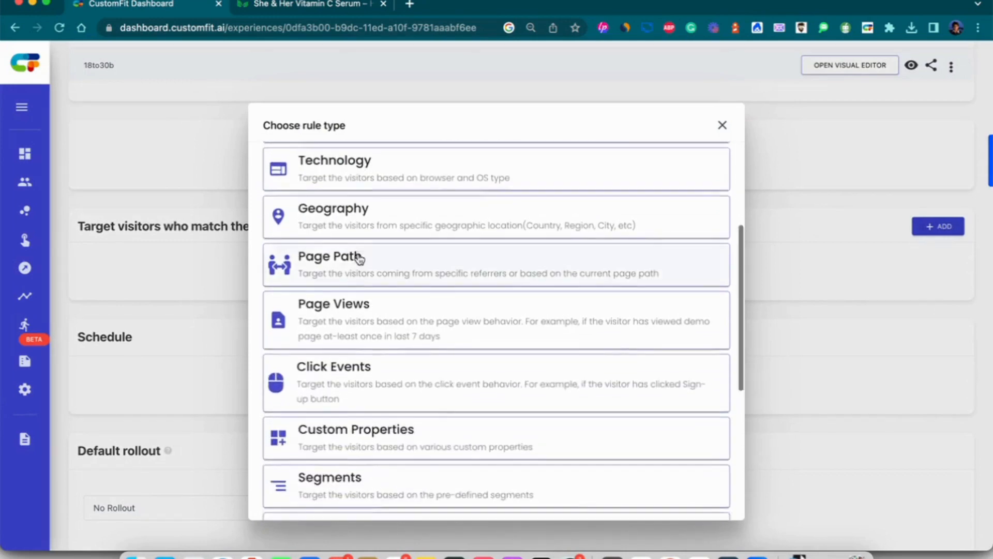
scroll(359, 258, "down", 2)
scroll(360, 258, "down", 3)
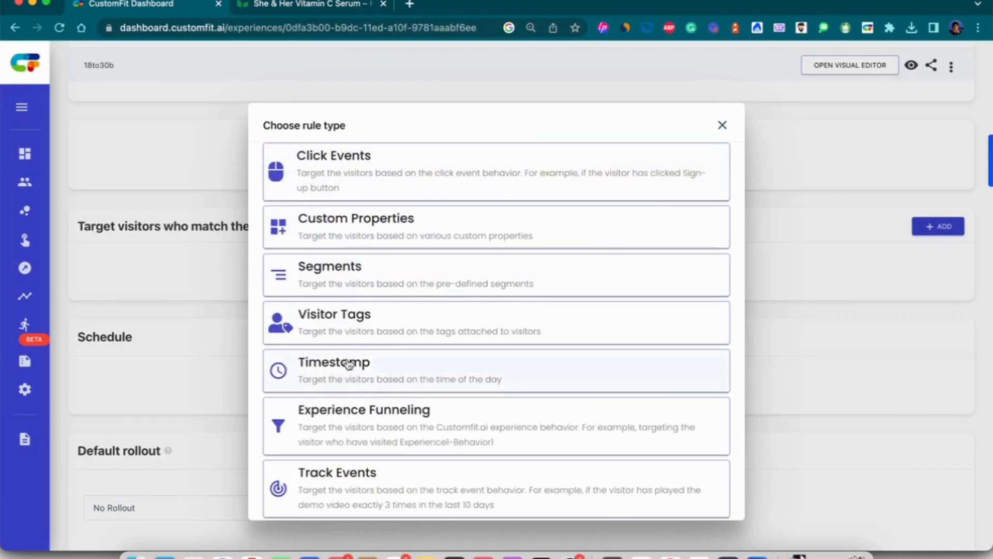
scroll(349, 363, "up", 9)
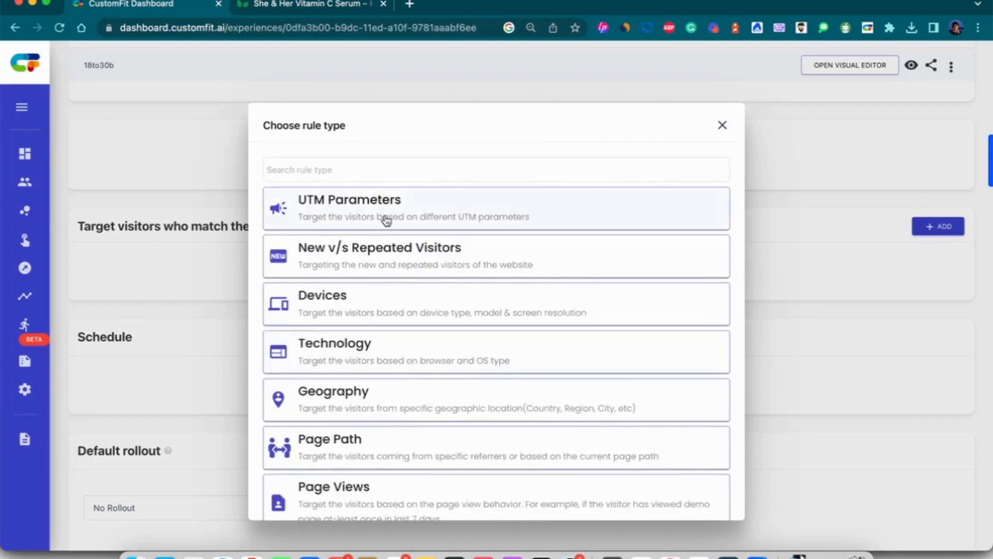
left_click(386, 220)
Match Campaign Name (utm_campaign) IS_ONE_OF 18to30vitac, keeping 18to30b as the targeted behaviour.
left_click(280, 314)
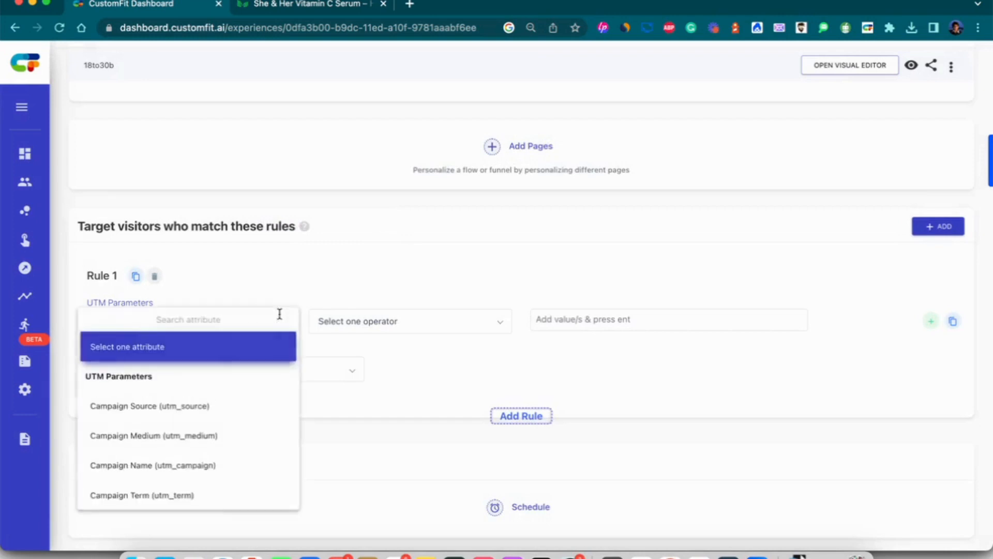
left_click(211, 467)
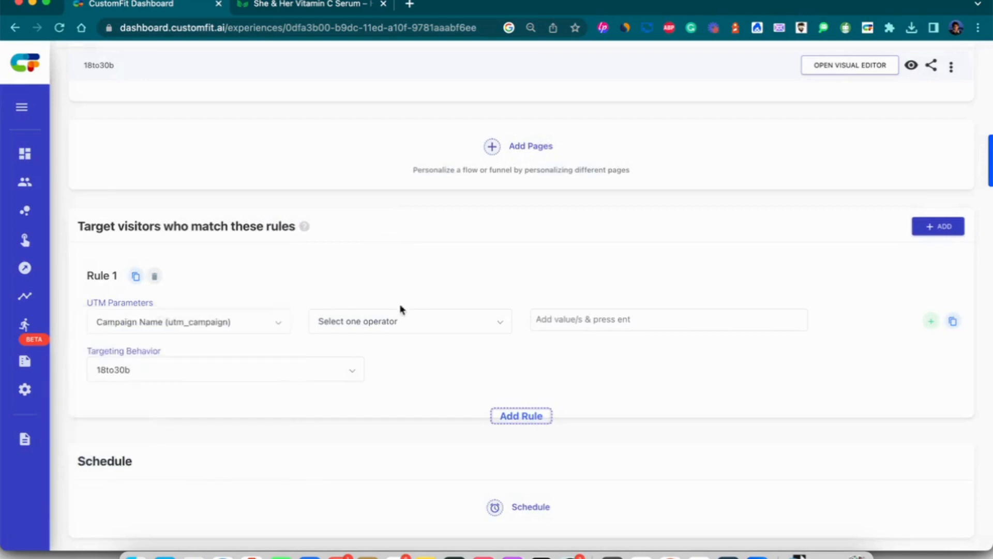
left_click(401, 326)
left_click(381, 352)
left_click(578, 321)
type("18to30vitad")
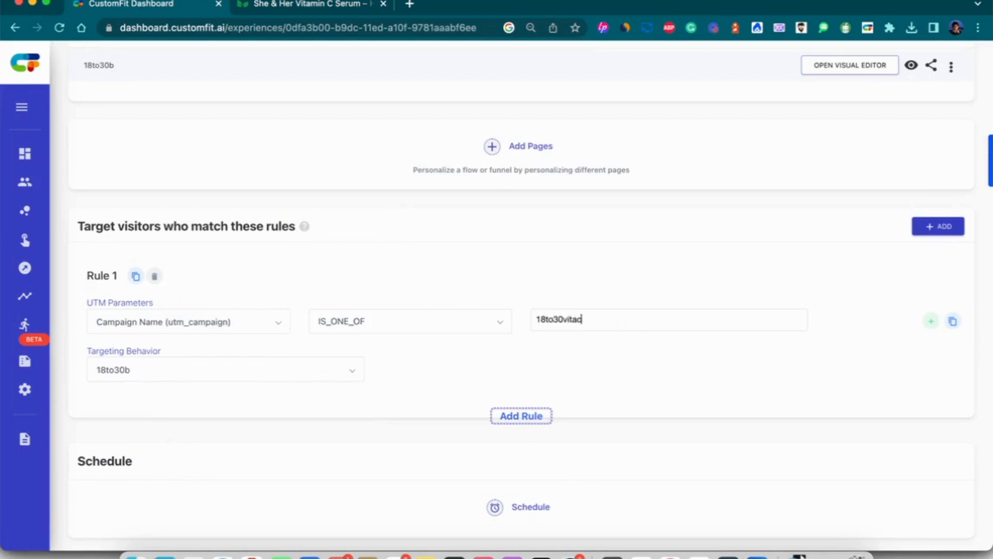
key("Return")
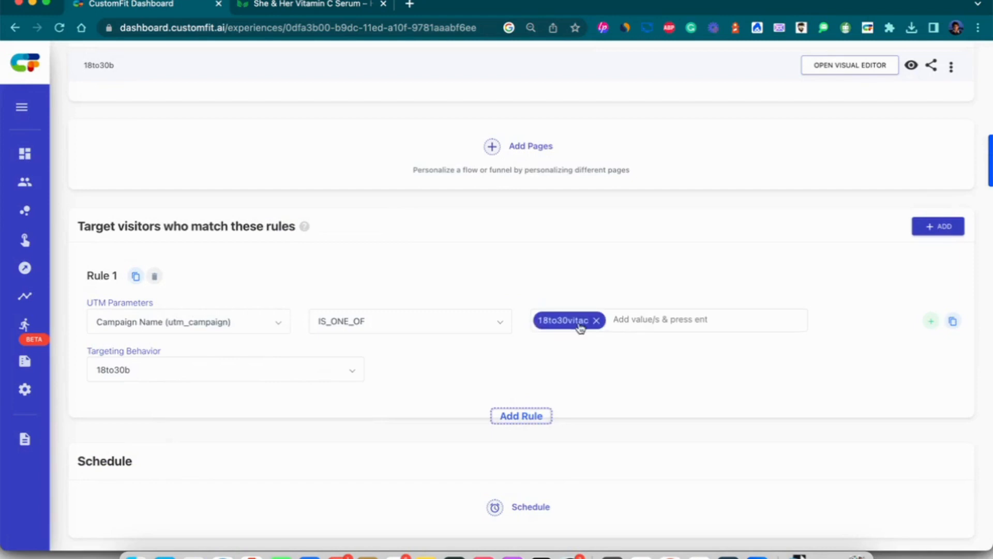
left_click(284, 370)
left_click(546, 394)
left_click(933, 322)
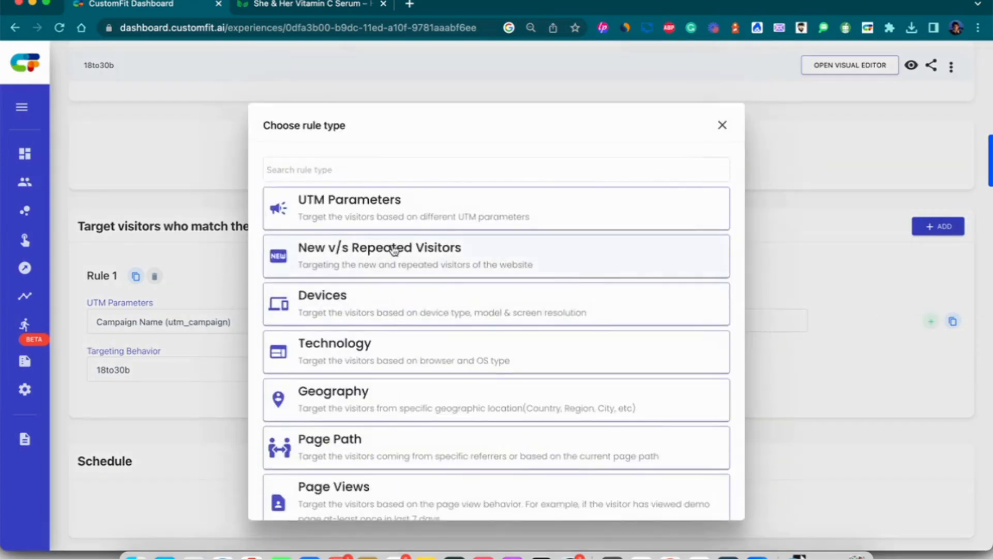
left_click(725, 129)
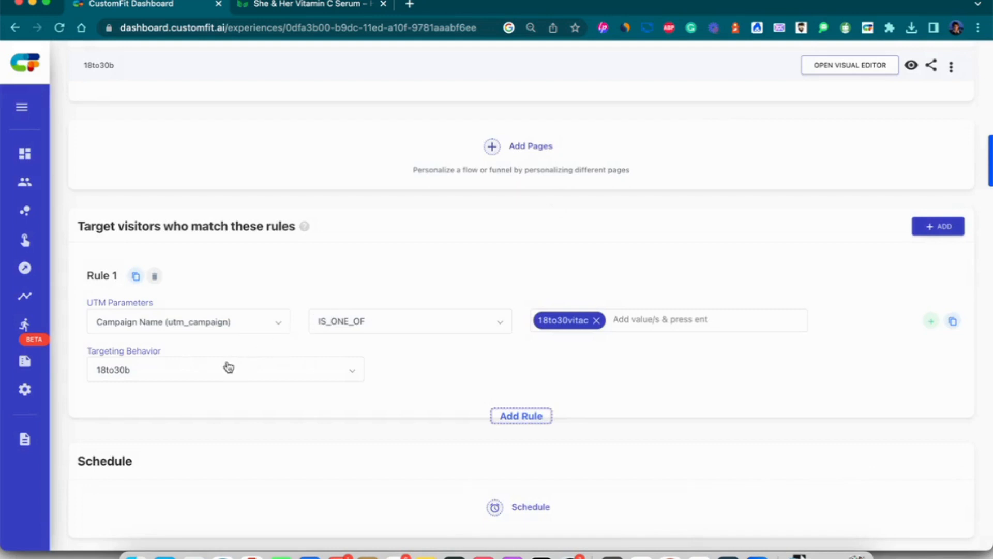
scroll(229, 367, "down", 1)
left_click(231, 342)
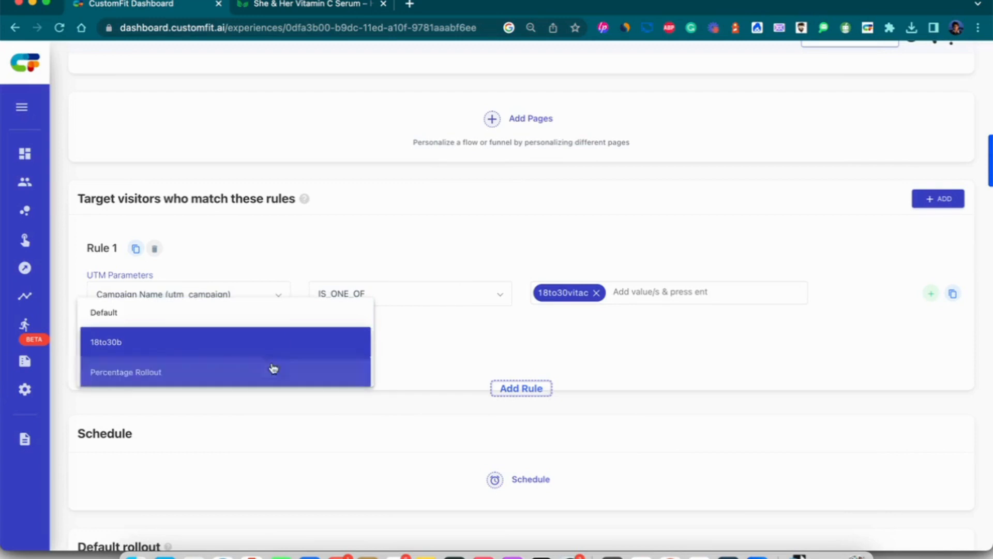
left_click(273, 368)
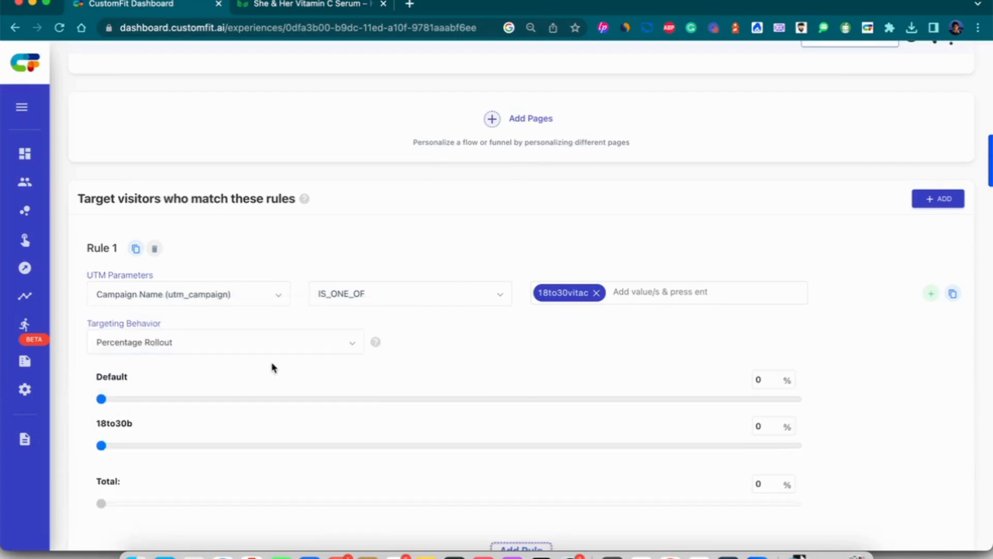
double_click(762, 379)
type("50")
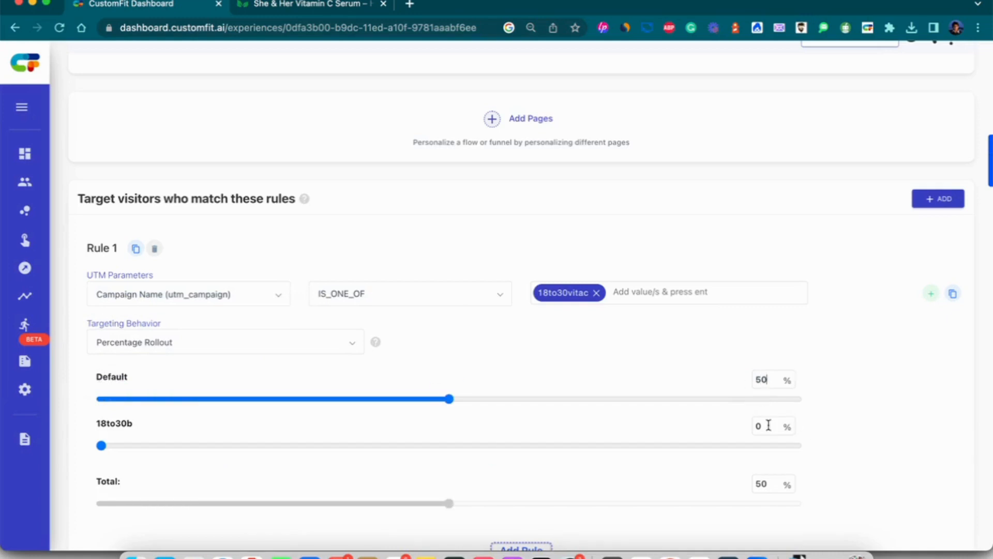
type("50")
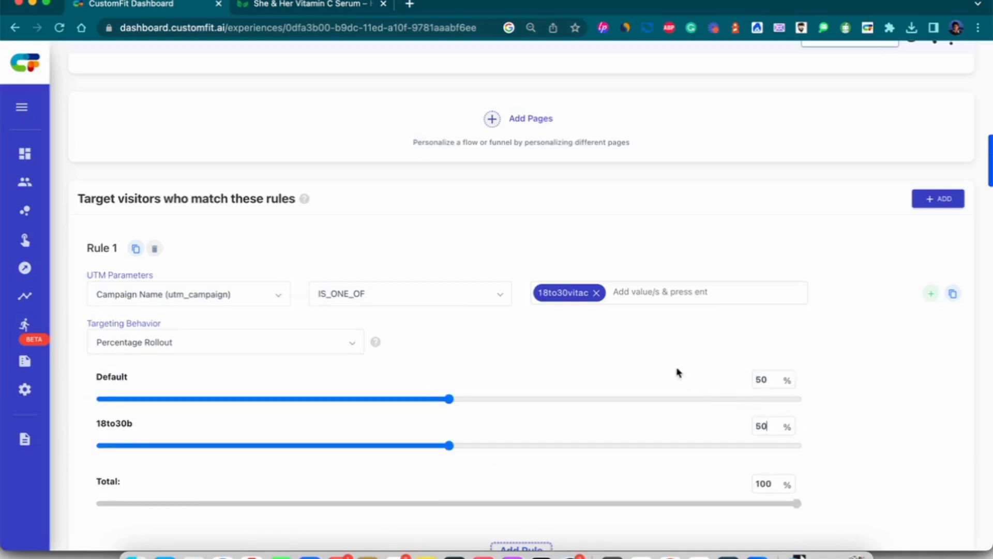
scroll(676, 372, "down", 3)
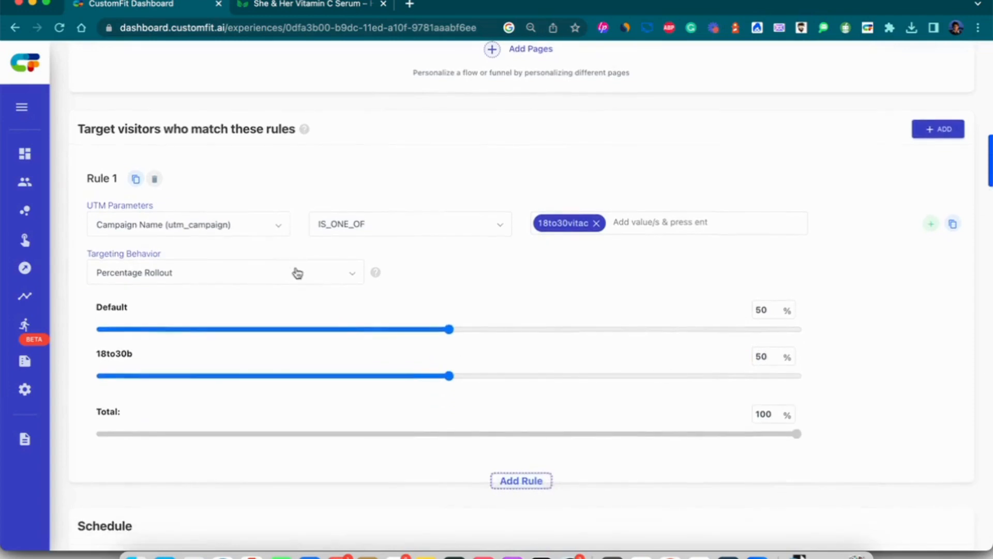
left_click(297, 273)
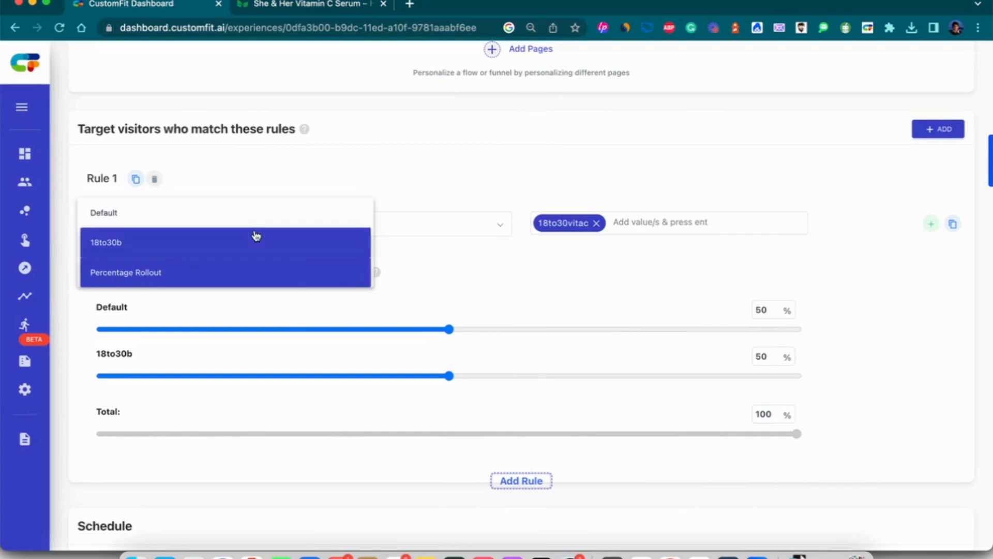
left_click(256, 236)
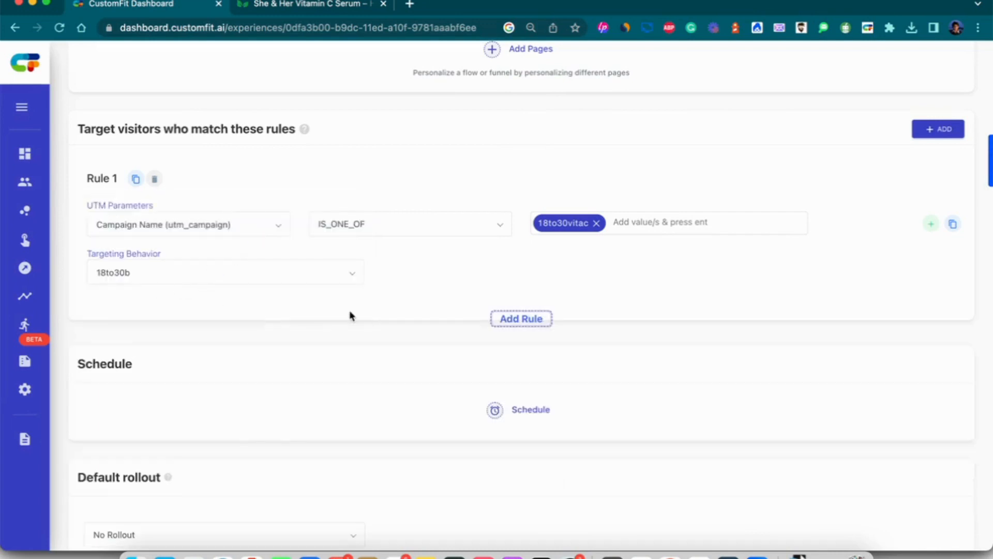
Save the VitaminCSerum_18to30 targeting, entering the access code and confirming YES, SAVE IT.
scroll(351, 315, "down", 3)
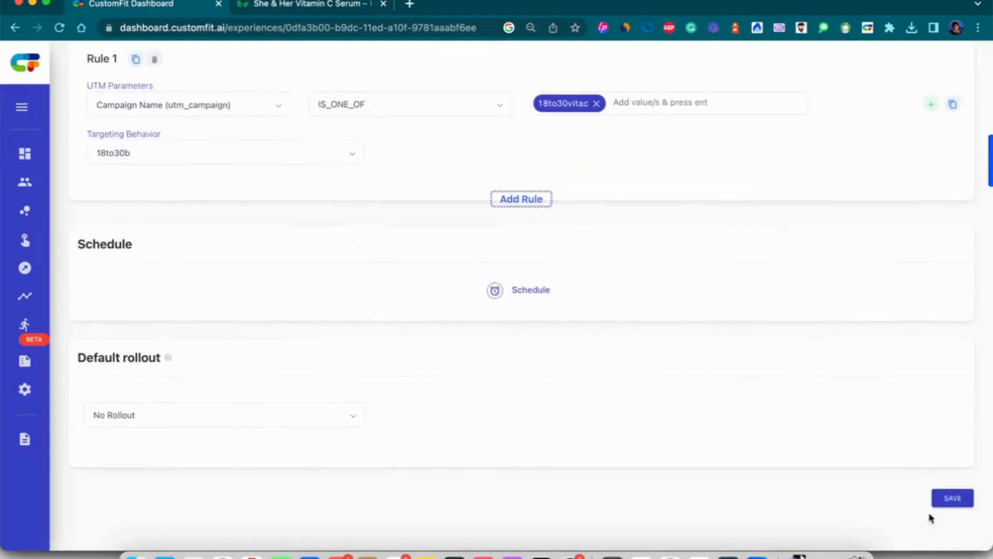
left_click(945, 500)
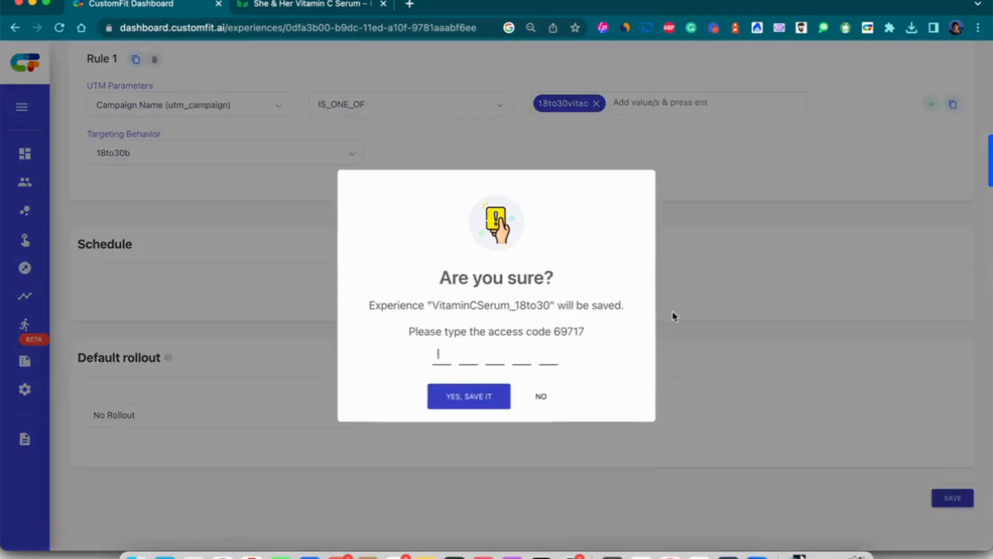
double_click(567, 329)
left_click_drag(567, 330, 516, 350)
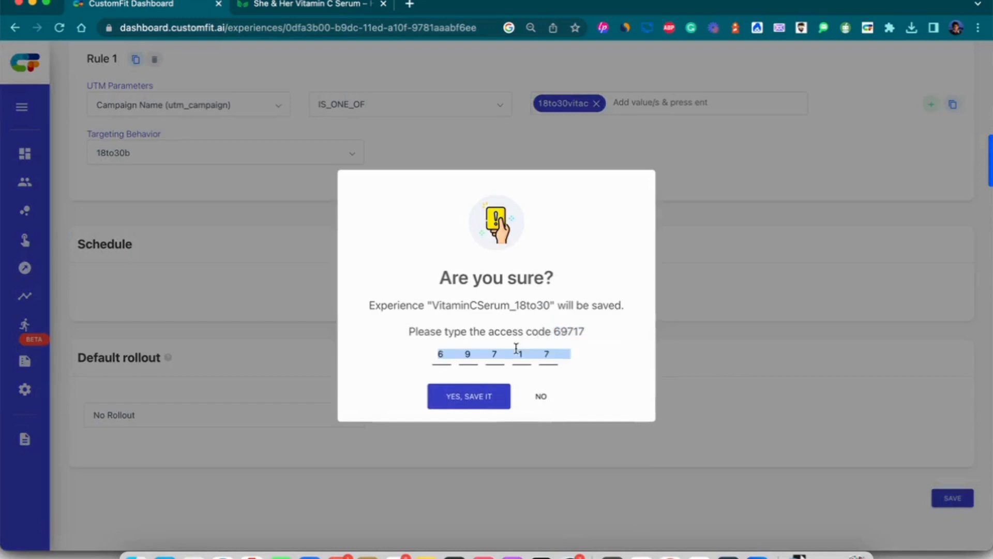
left_click(492, 396)
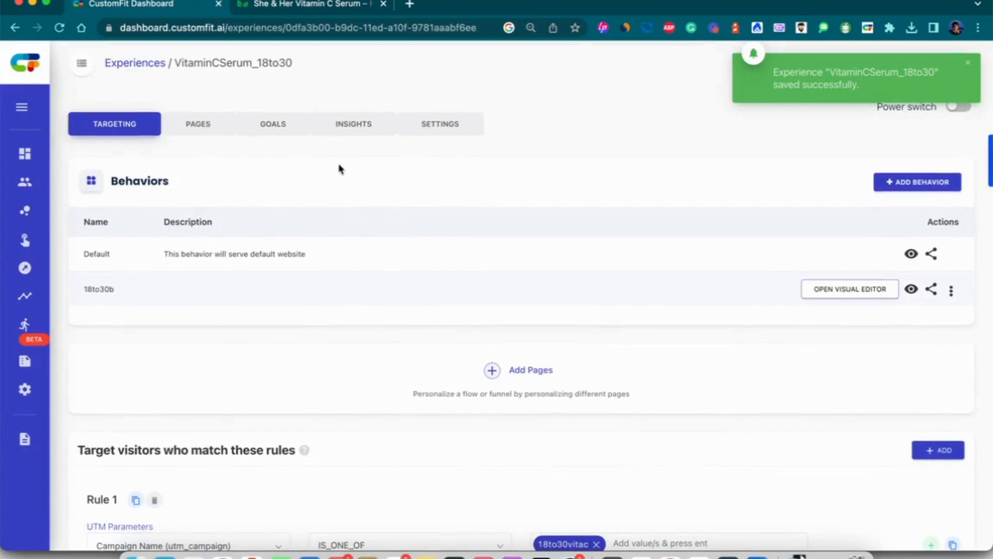
left_click(266, 130)
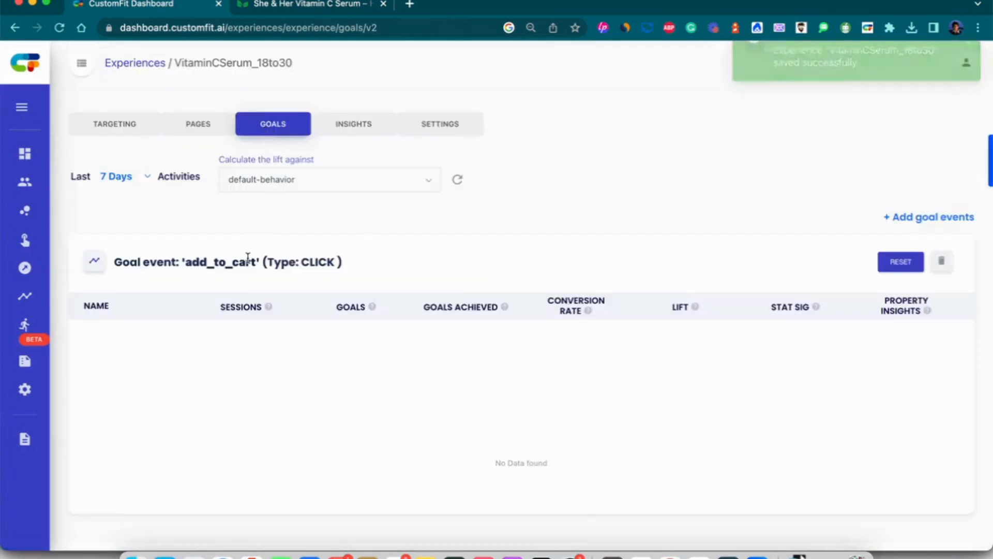
scroll(223, 267, "down", 3)
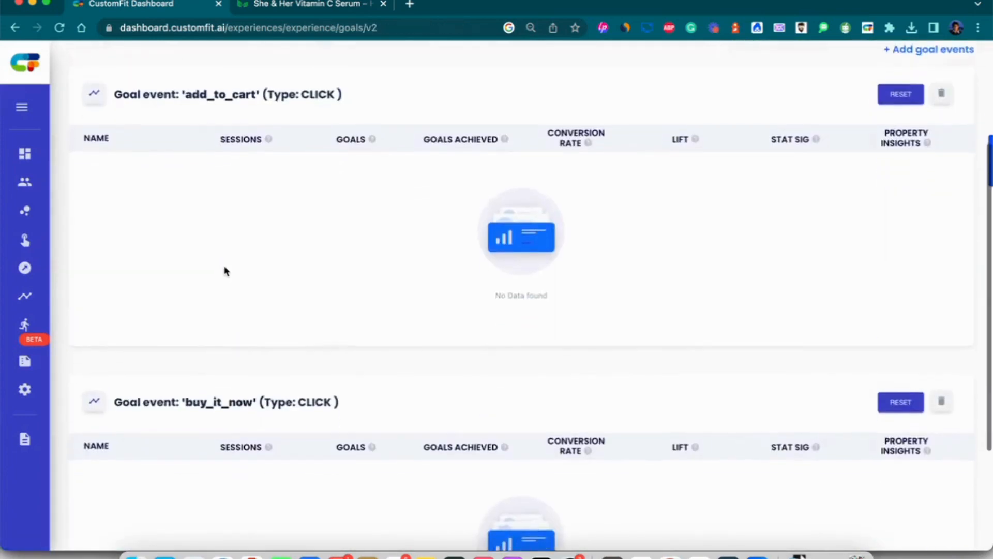
scroll(224, 270, "up", 3)
left_click(127, 132)
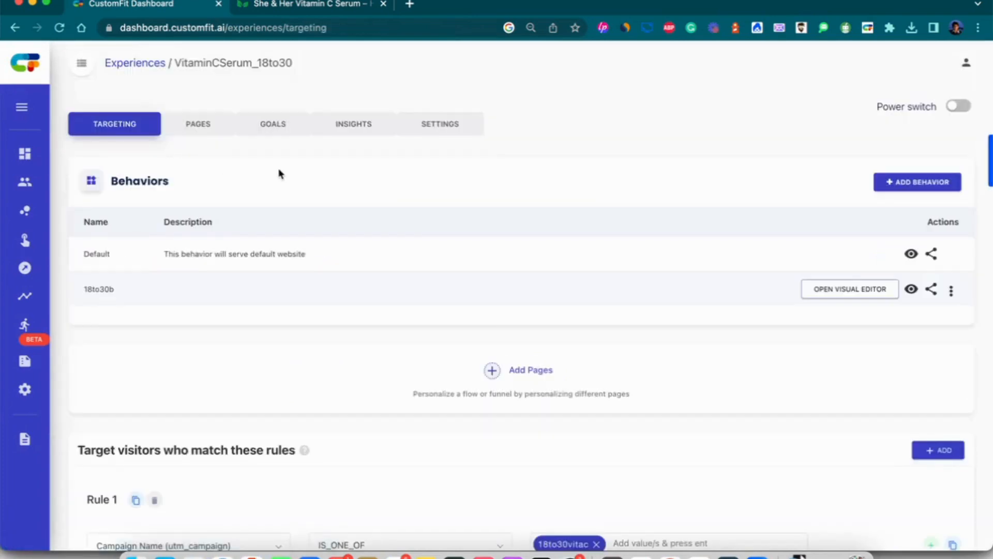
left_click(205, 131)
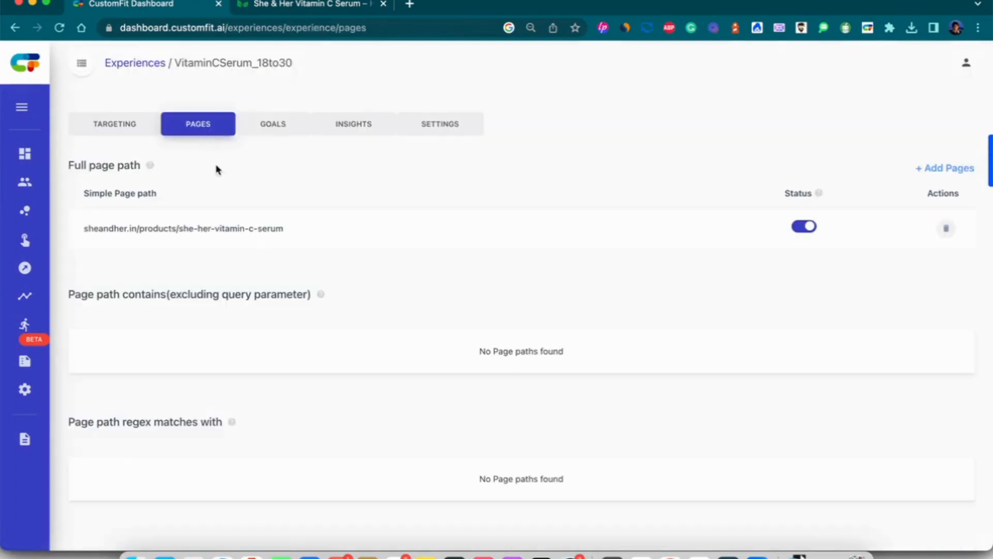
left_click(138, 126)
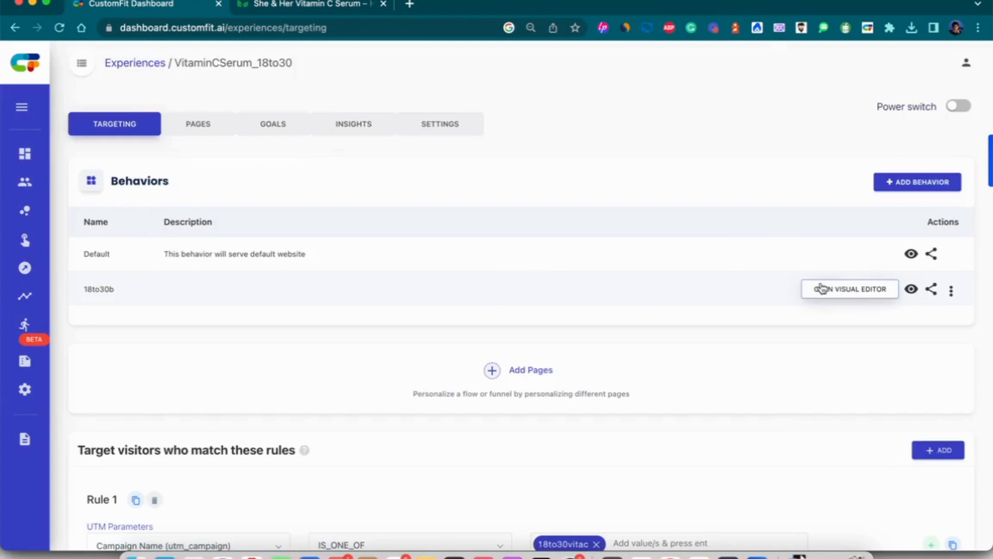
scroll(595, 290, "down", 3)
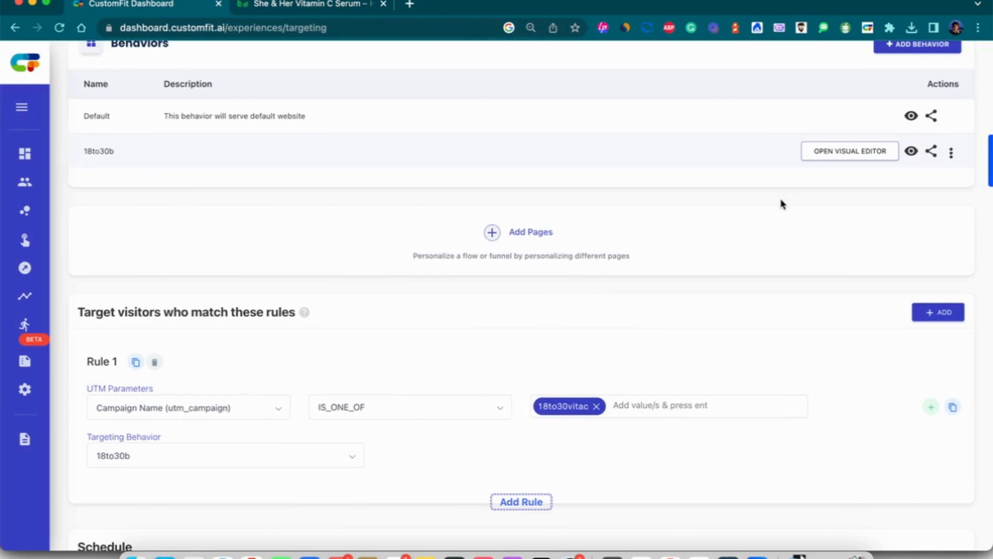
scroll(781, 205, "up", 3)
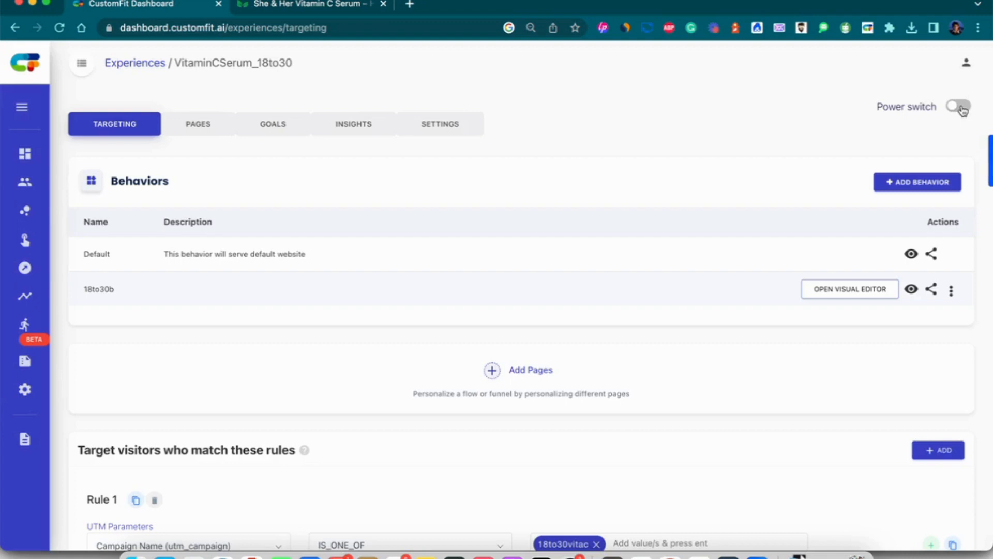
Switch the experience's Power on, entering the access code and confirming YES, POWER ON.
left_click(961, 108)
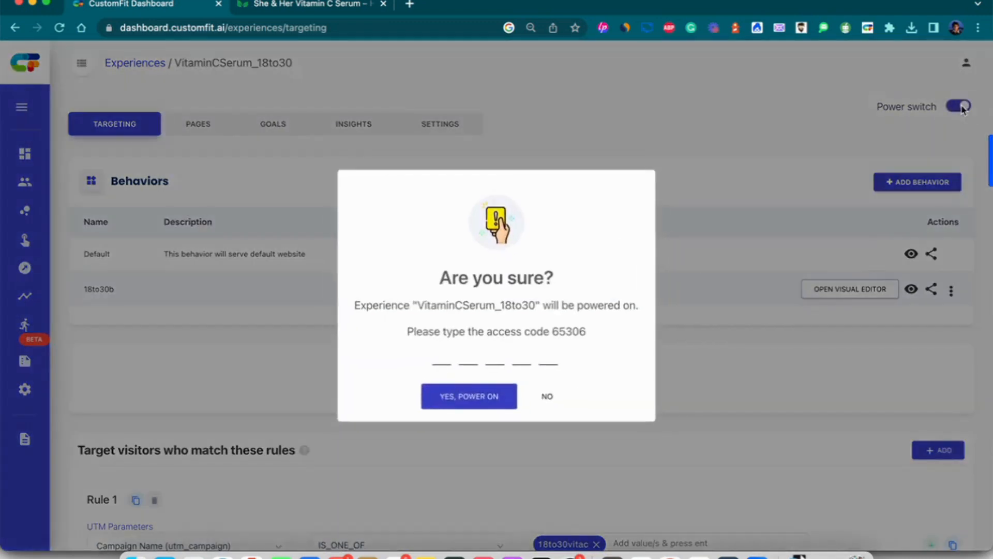
double_click(561, 331)
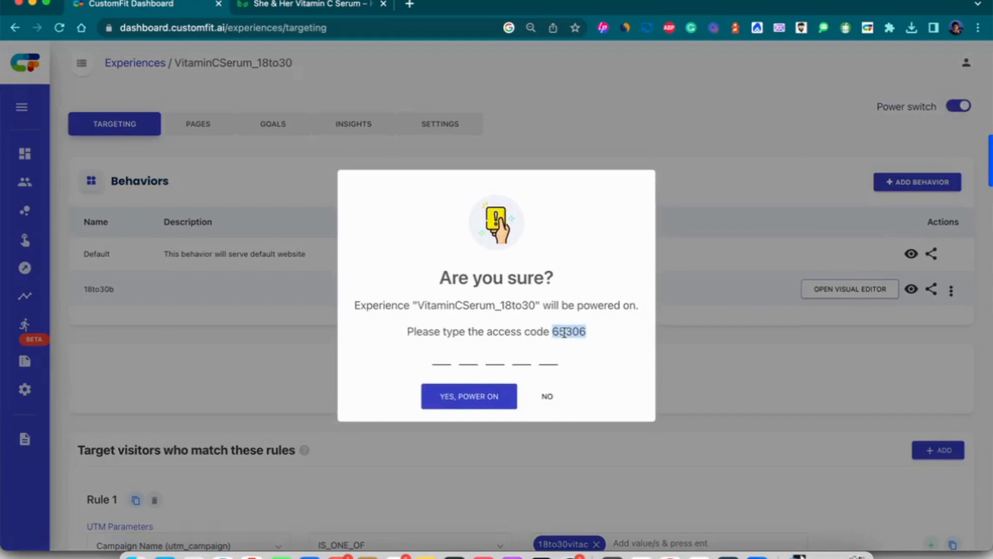
left_click_drag(572, 332, 519, 362)
left_click(501, 394)
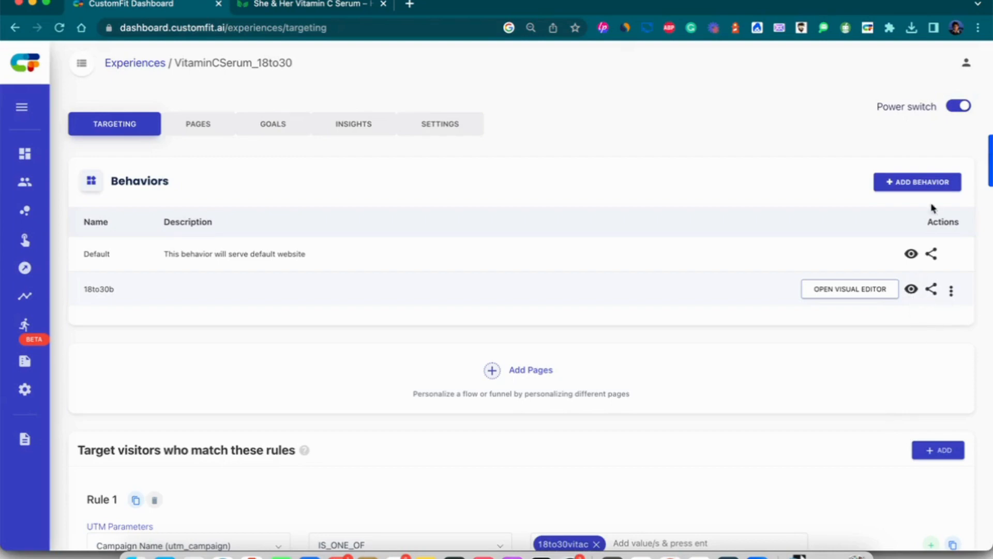
Load the serum product URL tagged ?utm_campaign=18to30vitac in a new tab, checking the campaign value.
left_click(342, 4)
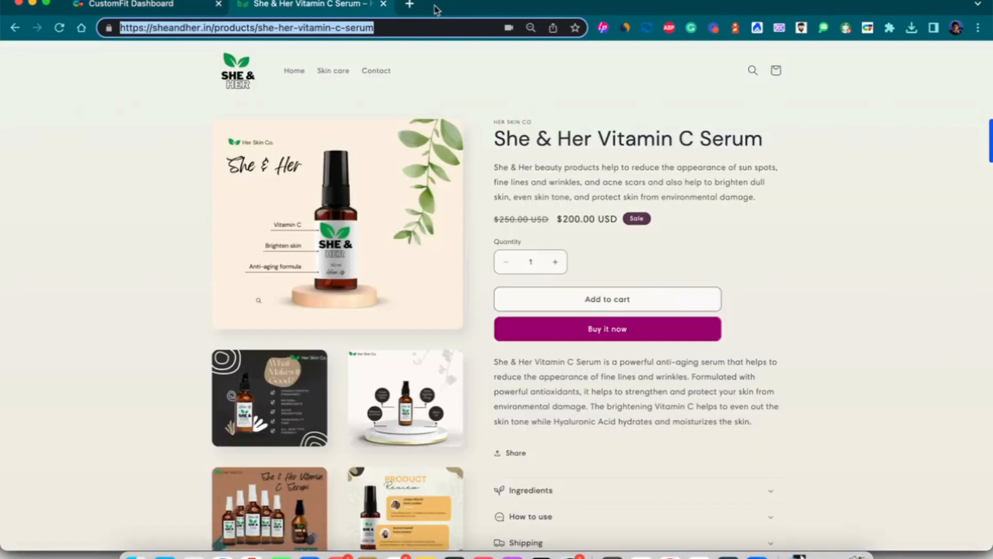
left_click(410, 5)
left_click(413, 29)
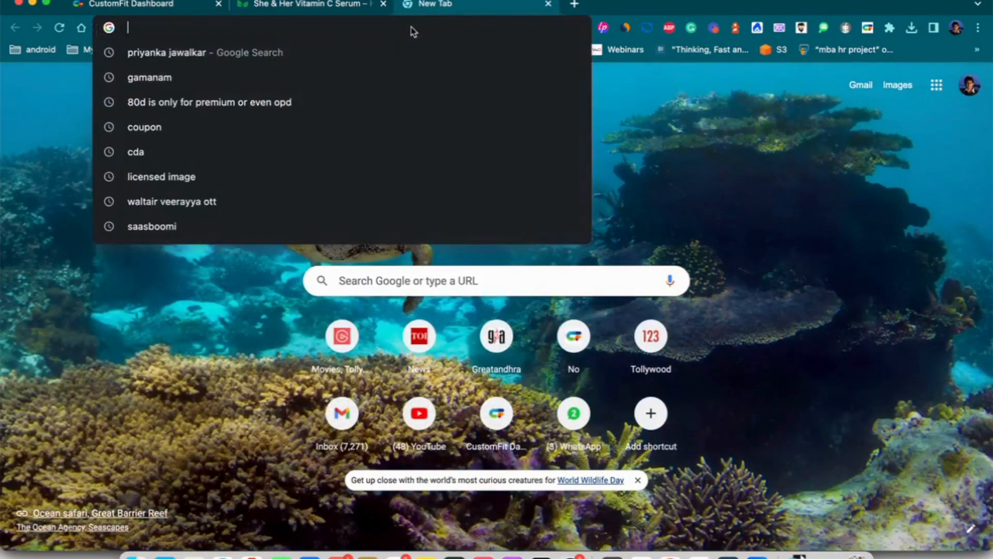
type("https://sheandher.in/products/she-her-vitamin-c-serum?utm_campaign=18to30vitac")
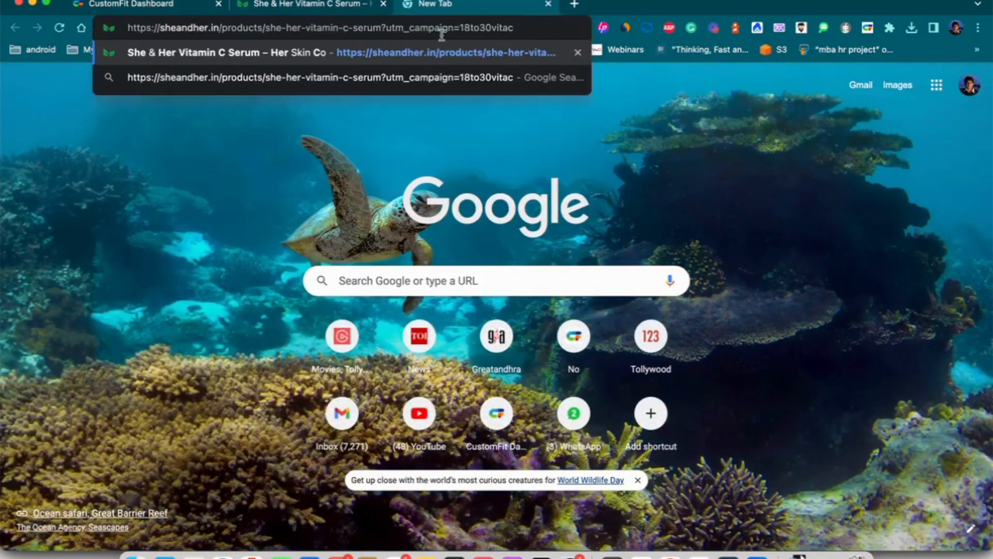
left_click_drag(459, 28, 514, 28)
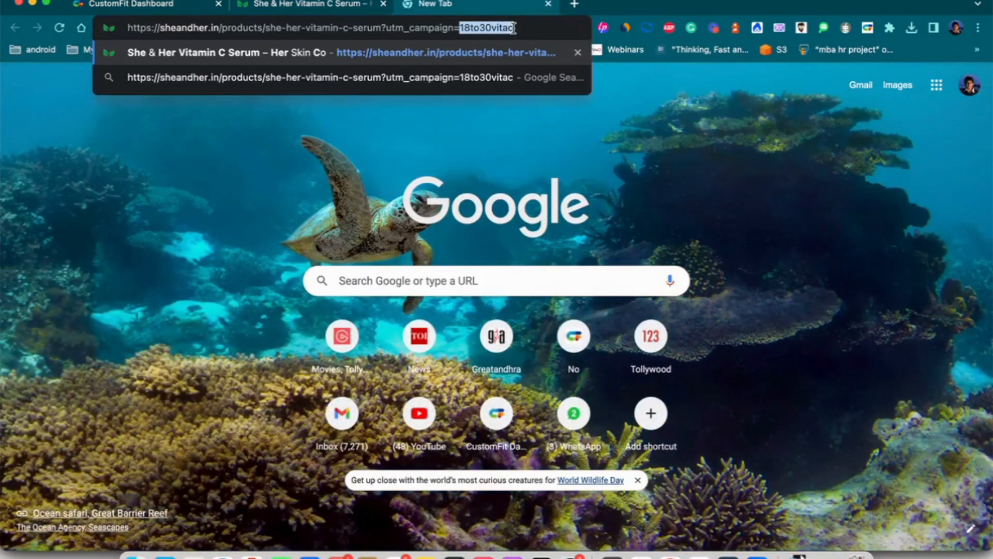
left_click(176, 8)
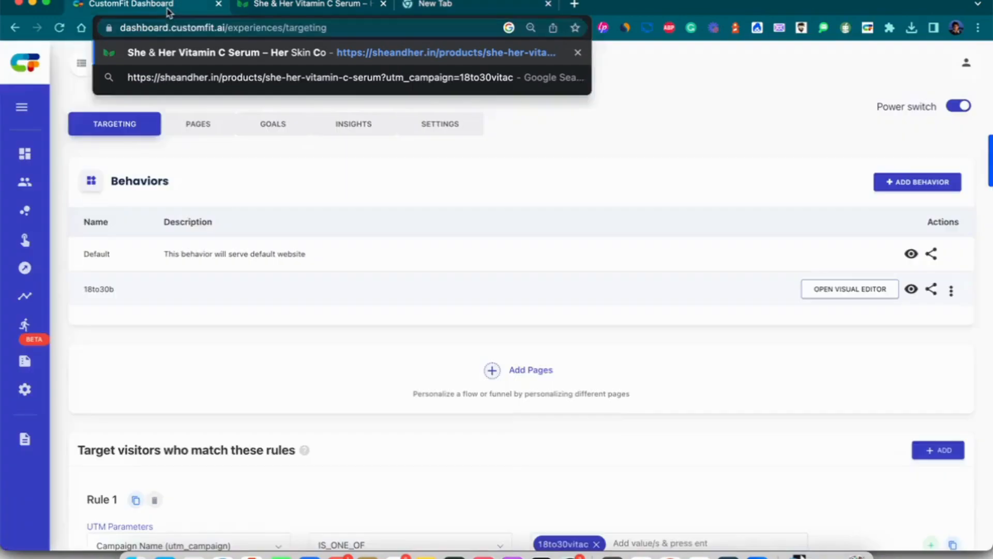
scroll(376, 304, "down", 3)
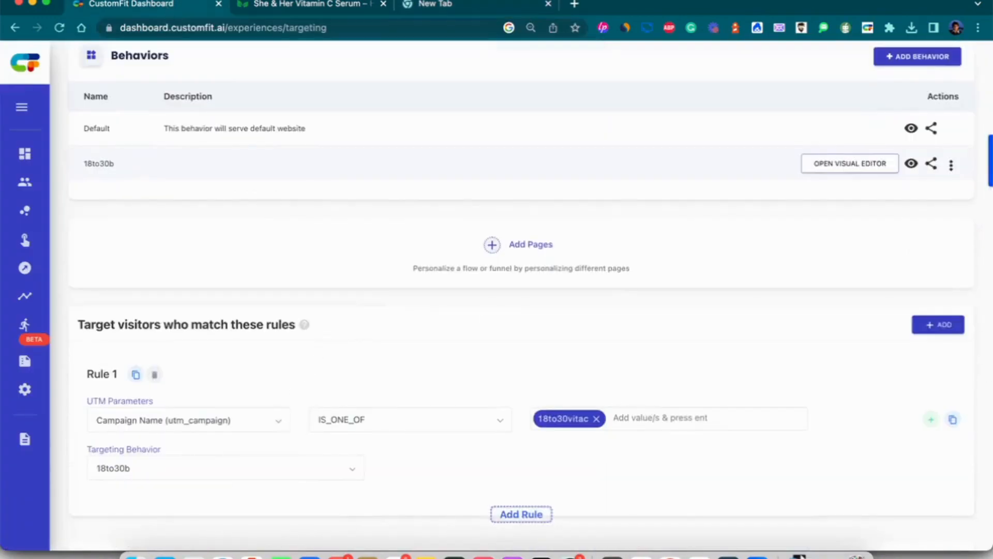
left_click(448, 7)
left_click(434, 29)
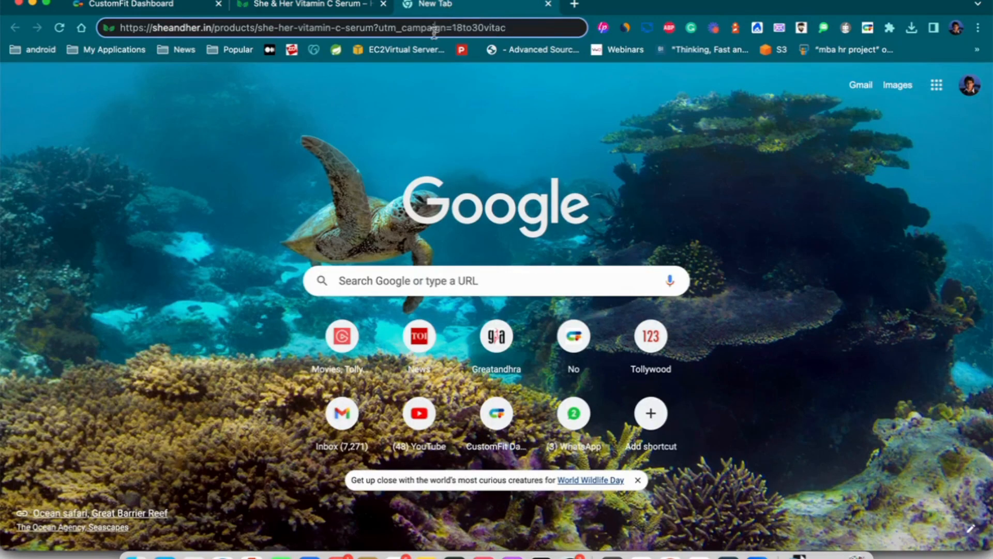
key("Return")
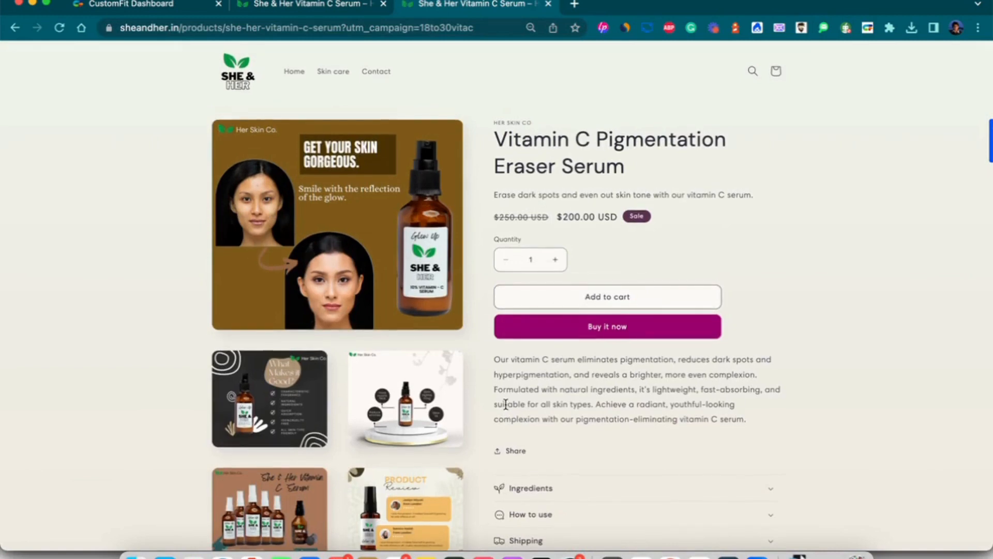
Power the experience off with the access code and reload the product page to see the original.
left_click(174, 7)
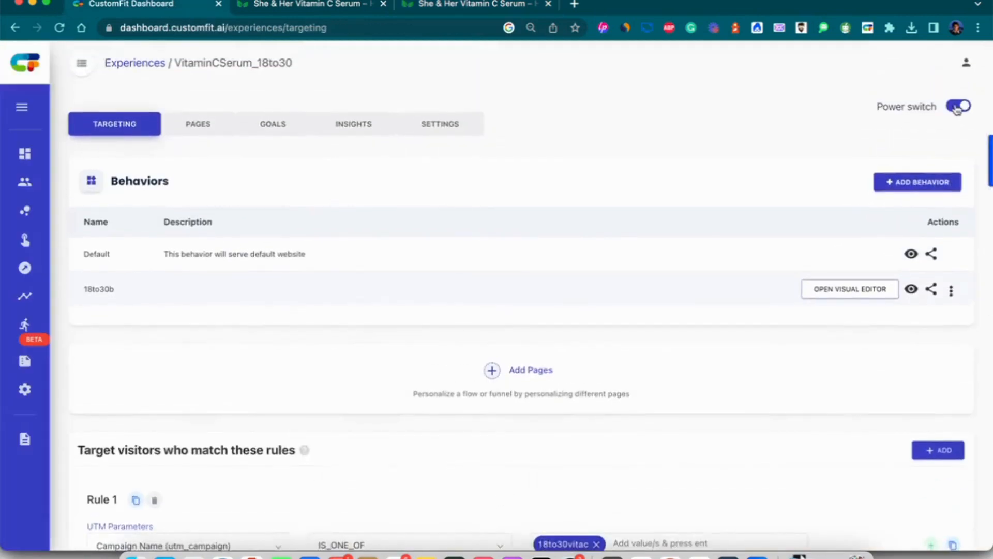
left_click(959, 106)
double_click(565, 331)
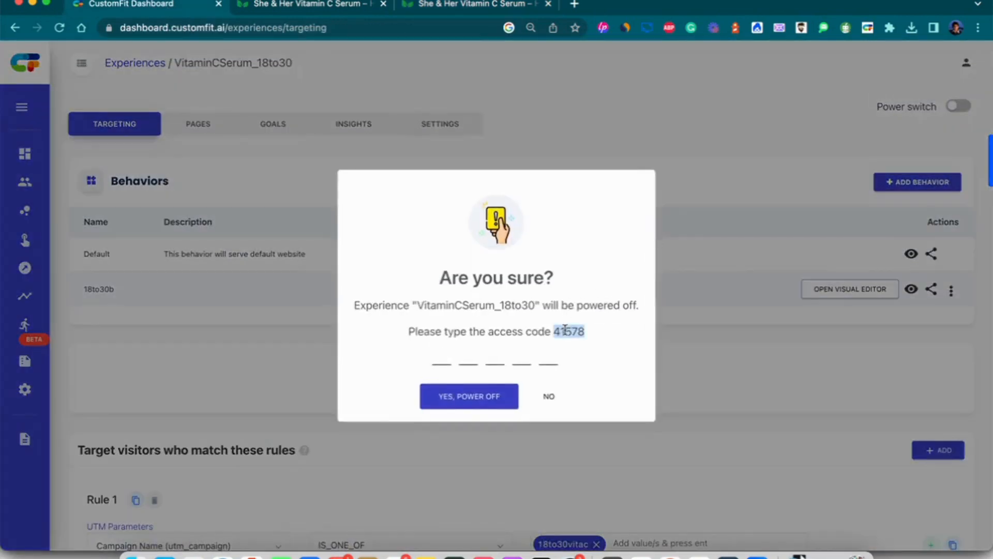
key("ctrl+c")
left_click(510, 361)
key("ctrl+v")
left_click(477, 395)
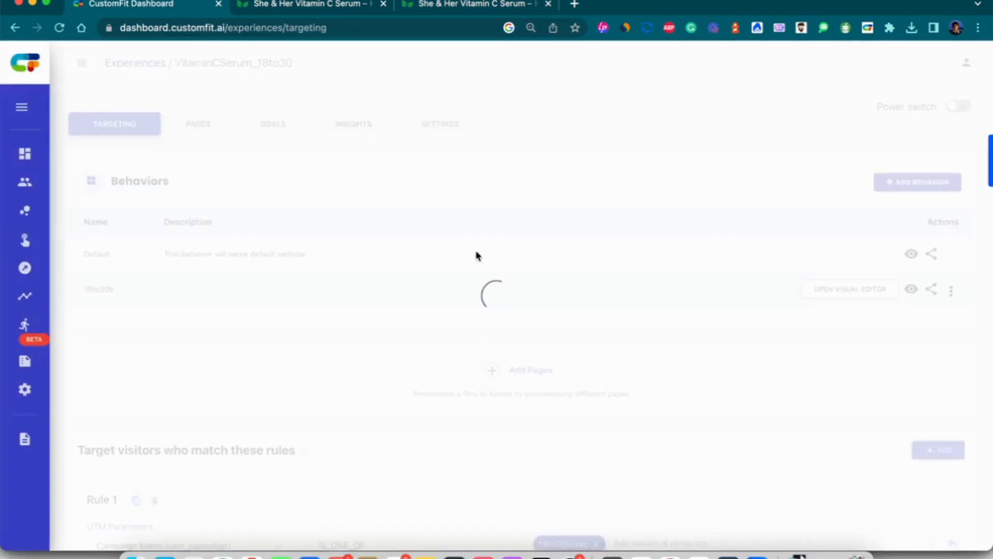
left_click(429, 4)
left_click(415, 27)
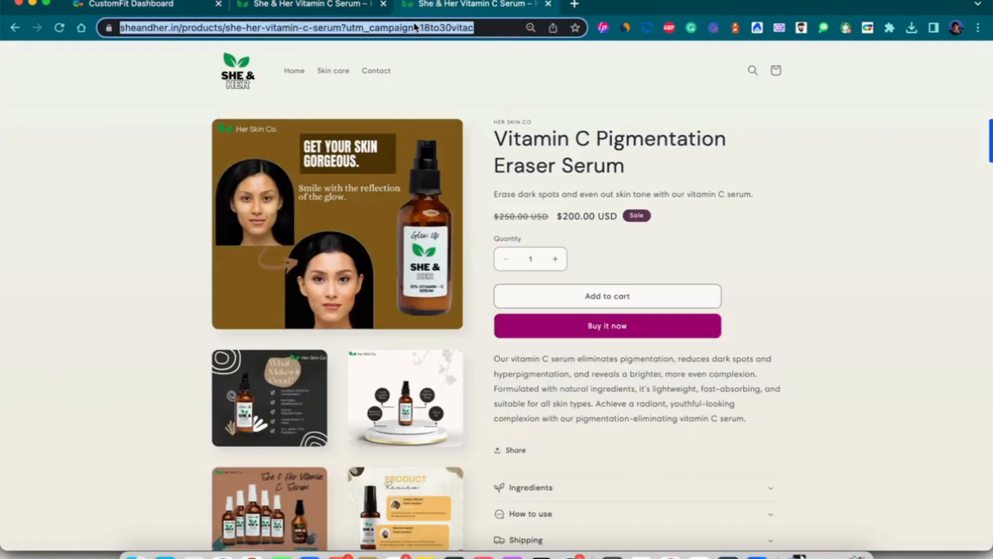
key("Return")
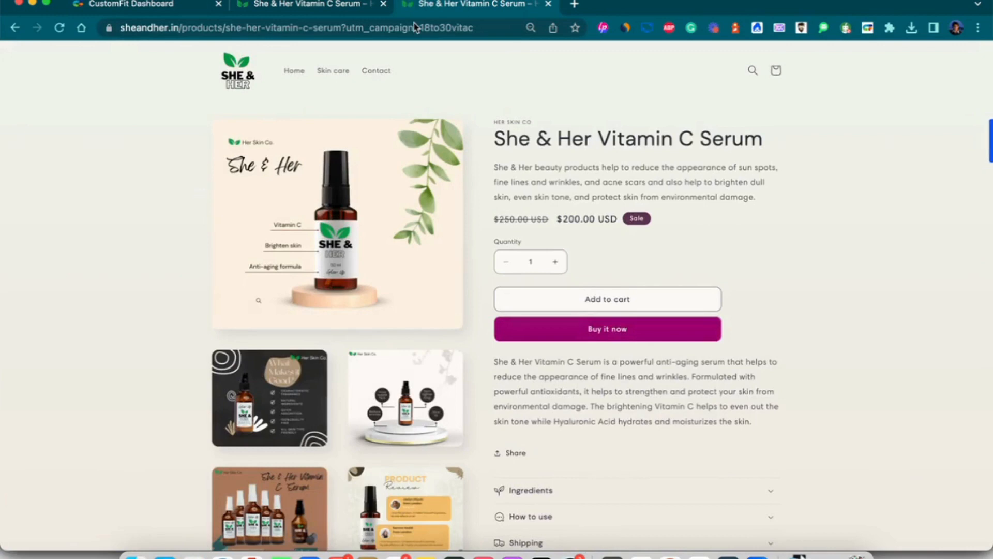
Power the experience back on and reload the campaign-tagged page to see the personalized version.
left_click(144, 4)
left_click(959, 106)
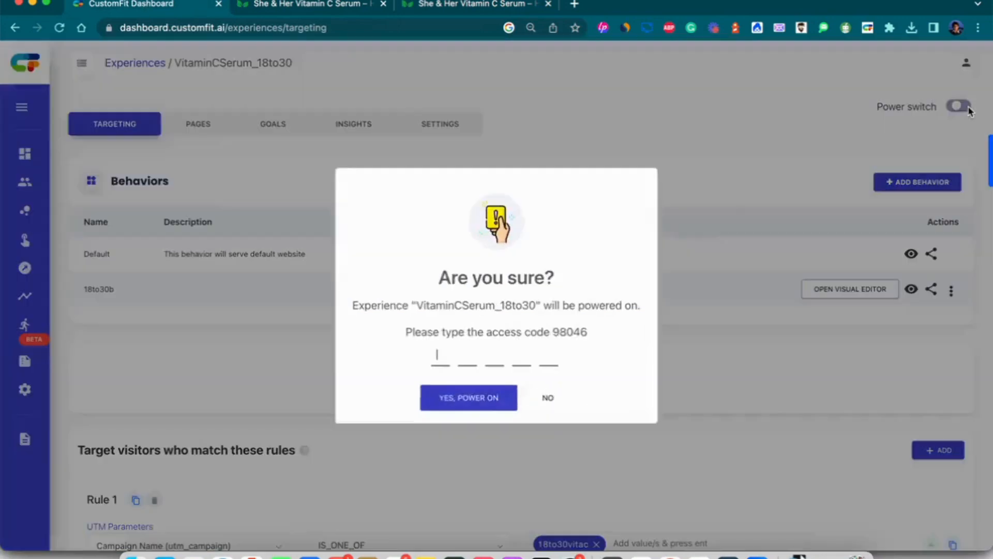
double_click(572, 330)
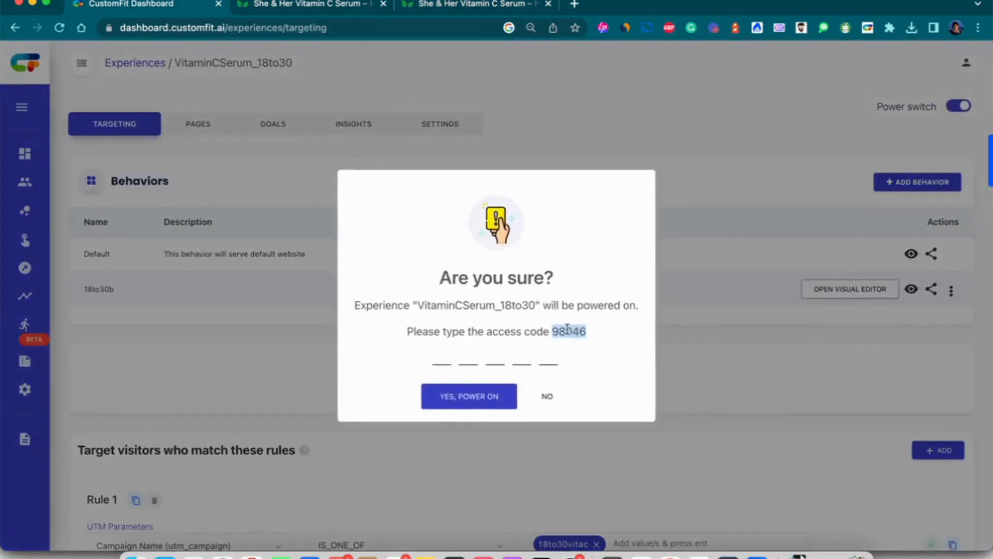
left_click_drag(564, 332, 527, 355)
left_click(502, 385)
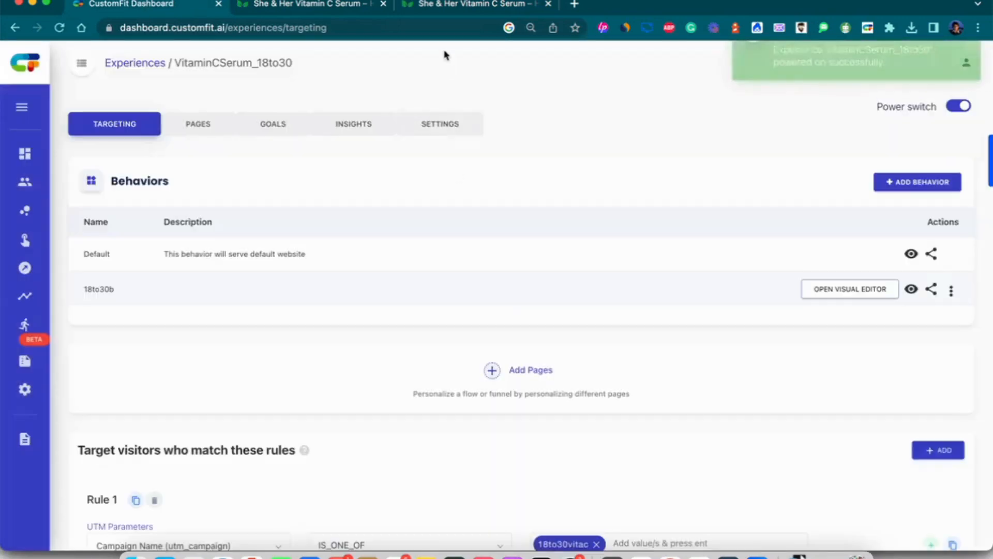
left_click(458, 14)
left_click(396, 29)
key("Return")
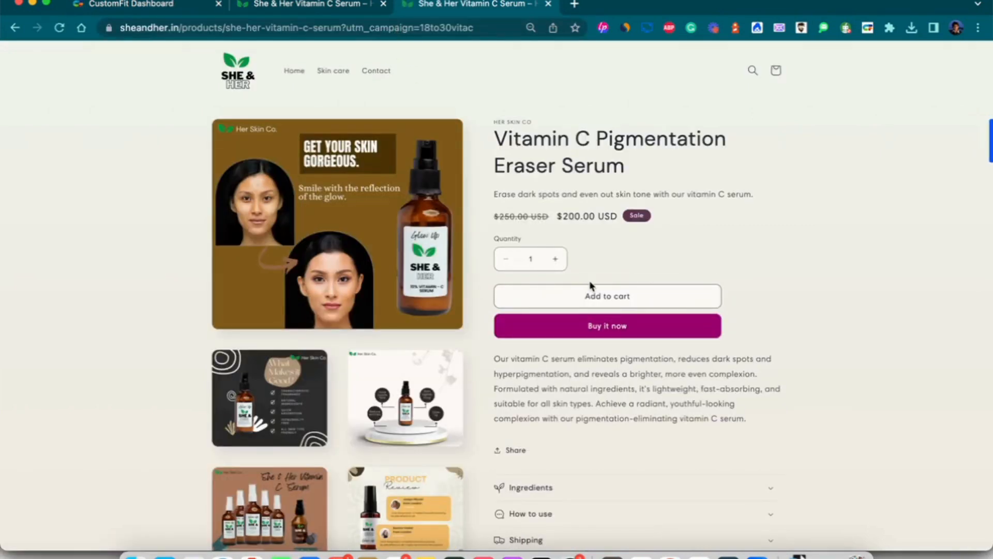
Add the personalized serum to the cart, start the $200 checkout, then return to CustomFit.
left_click(578, 308)
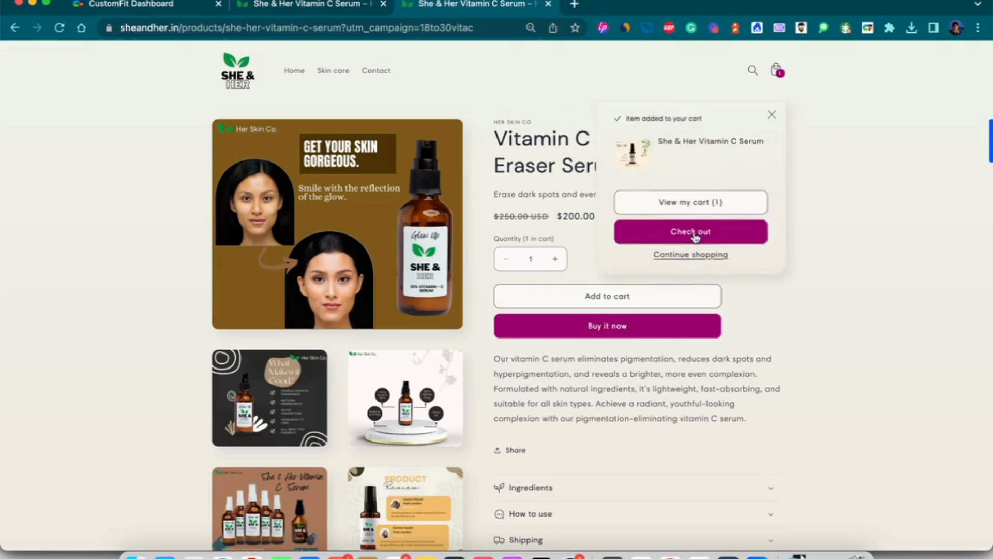
left_click(694, 236)
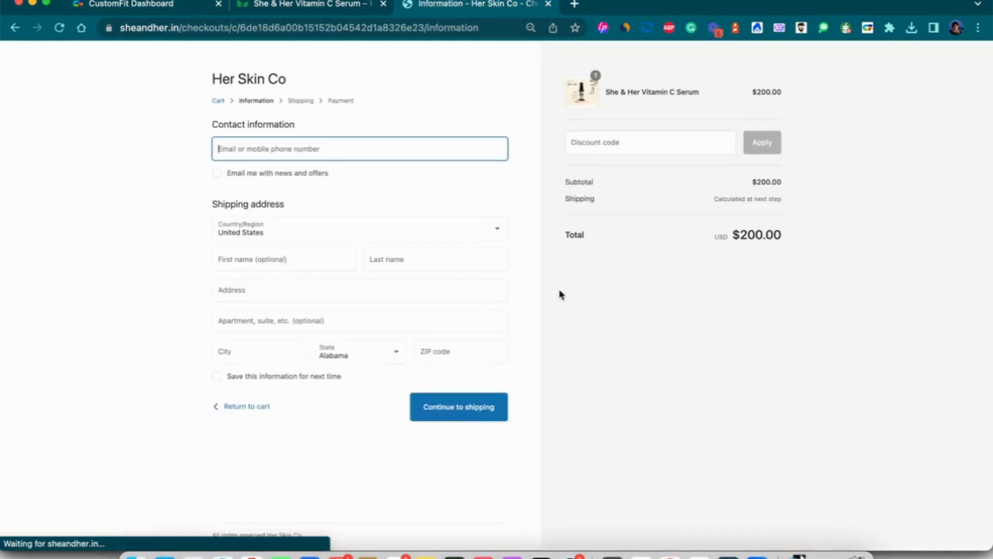
left_click(182, 10)
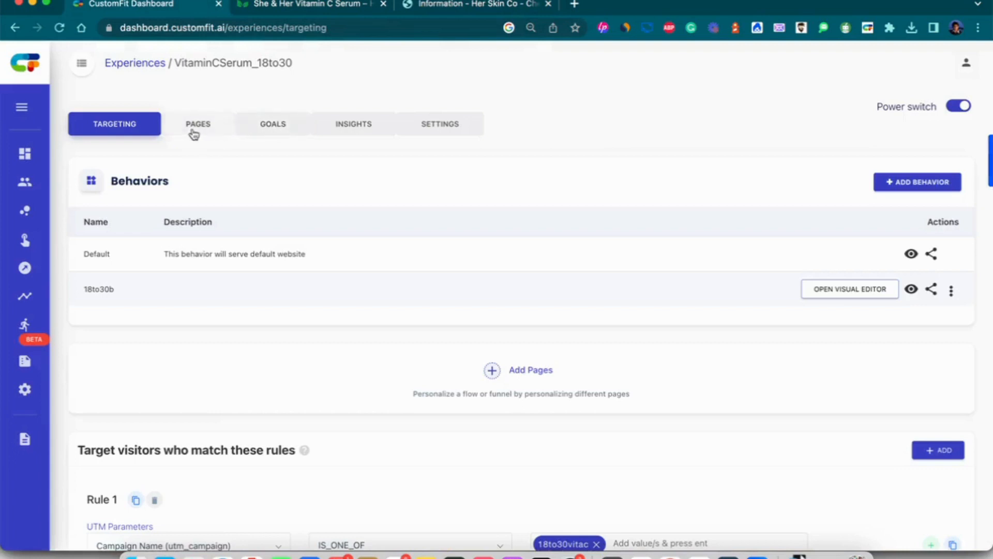
Check the Goals report: add_to_cart shows 1 goal achieved, buy_it_now shows 0.
left_click(264, 126)
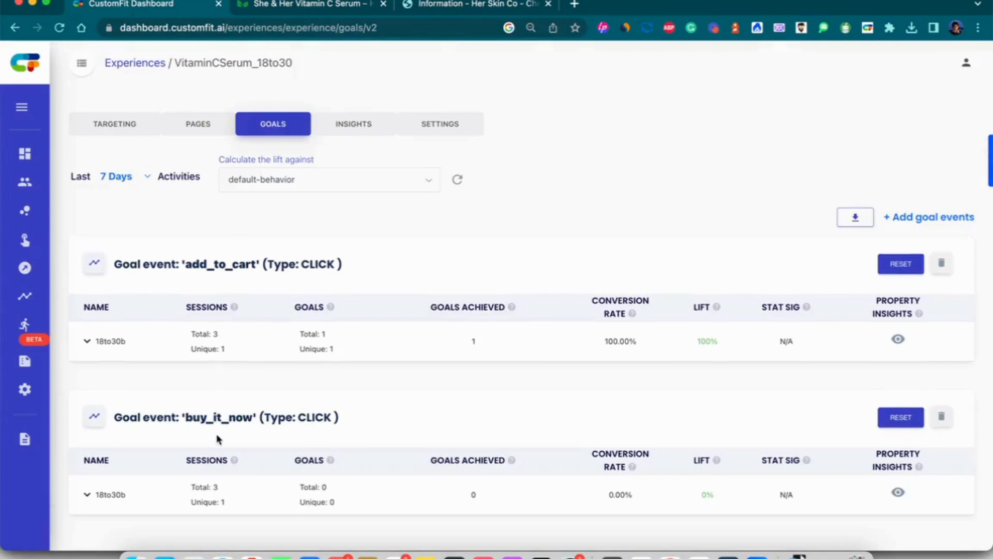
scroll(217, 437, "down", 1)
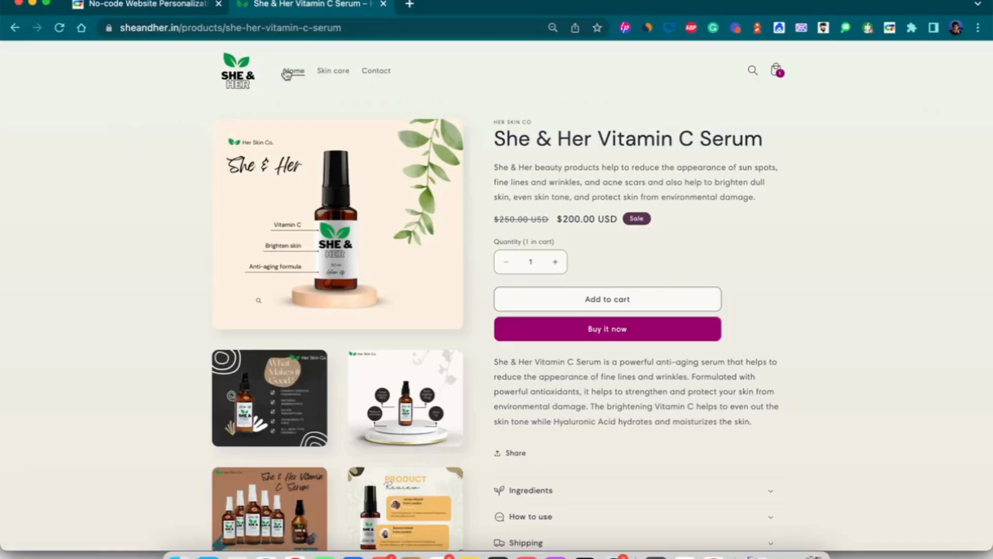
Bring up the page's context menu showing the Personalize this page option.
left_click(296, 28)
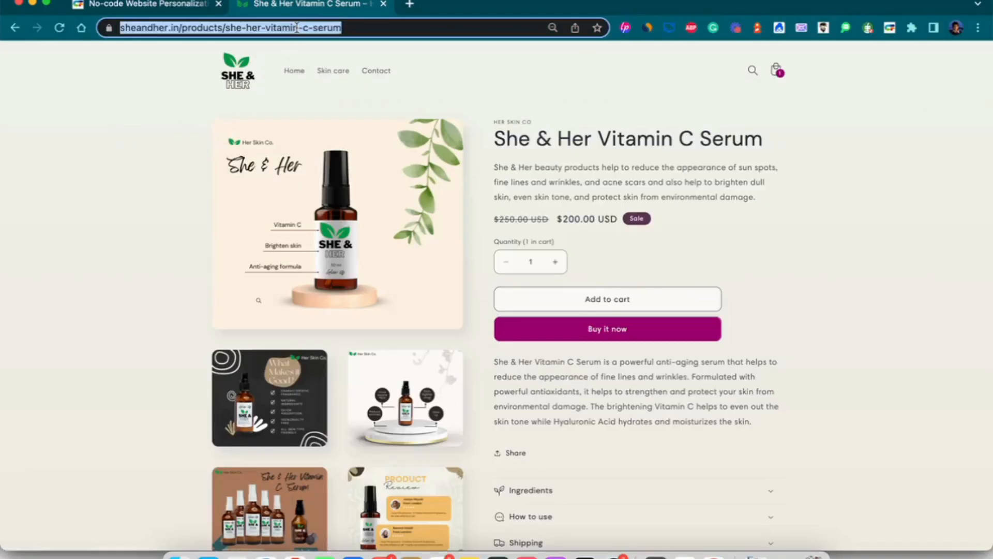
right_click(485, 182)
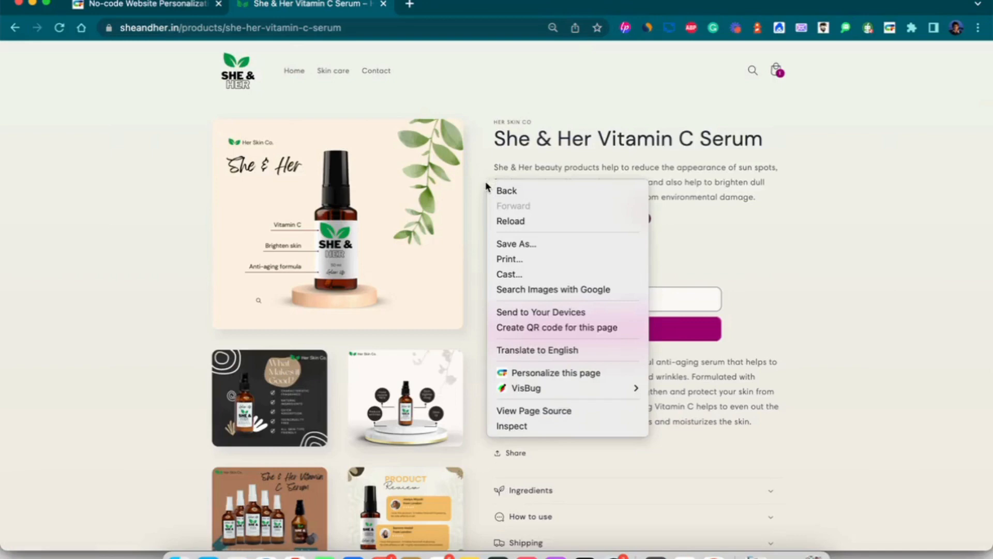
Personalize the page under a newly created campaign named 18to30fa.
left_click(575, 378)
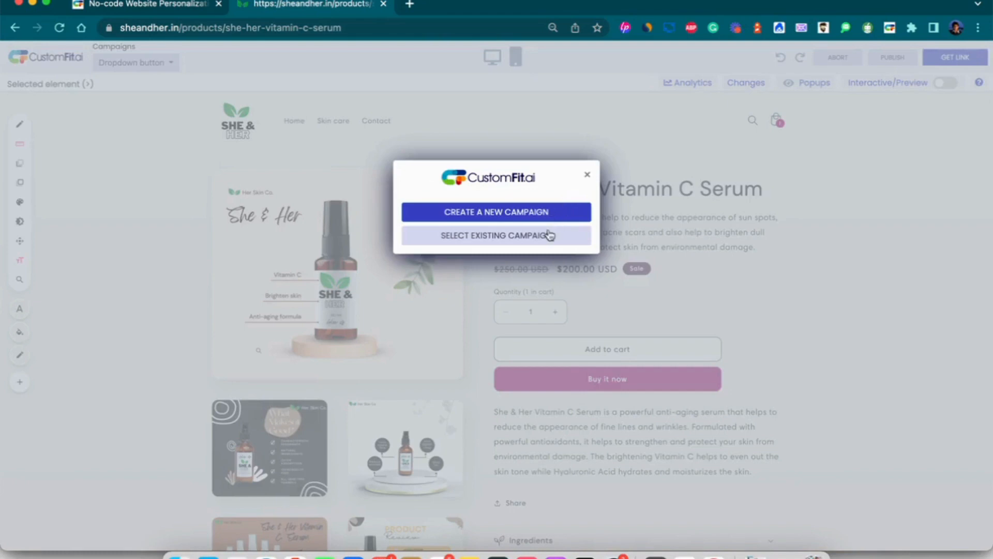
left_click(555, 213)
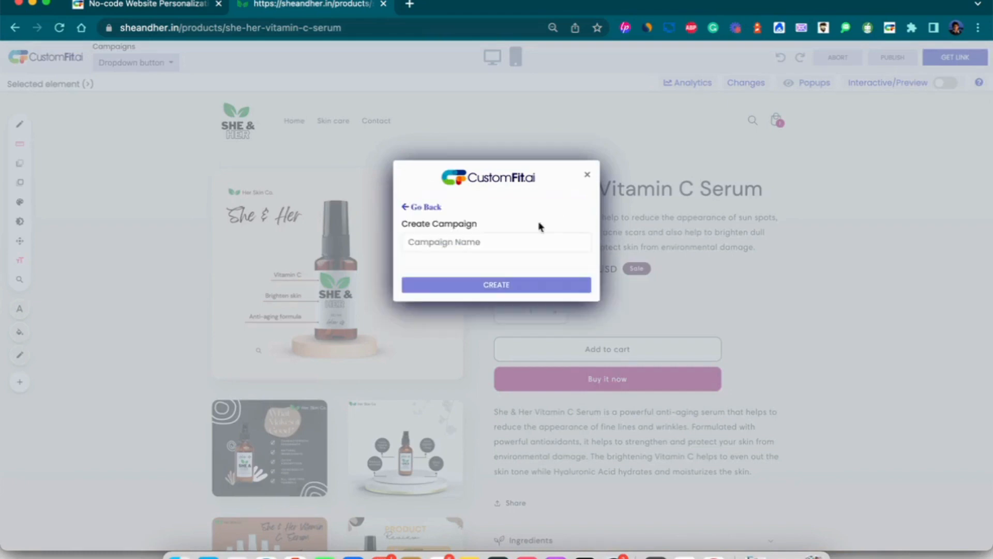
left_click(513, 247)
type("18ta")
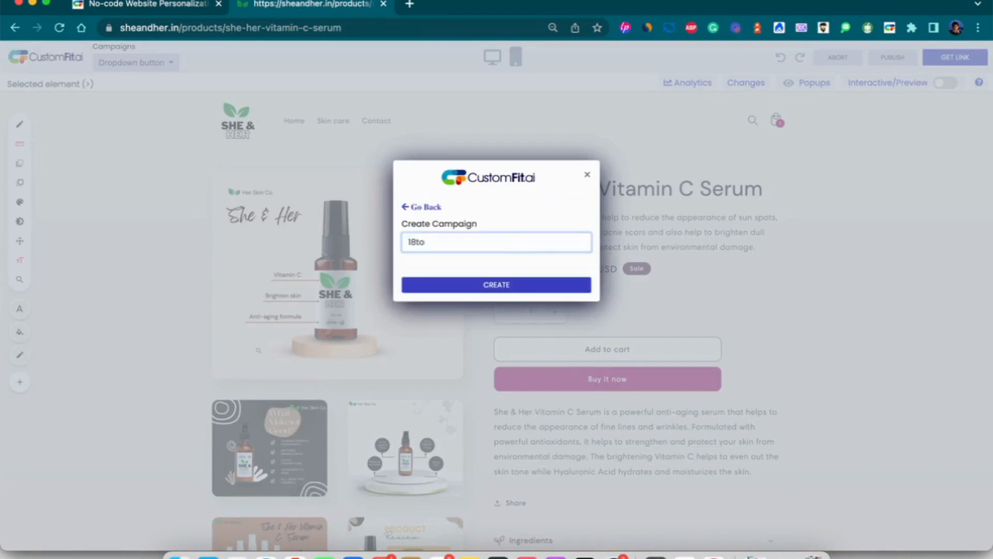
type("30fa")
left_click(532, 293)
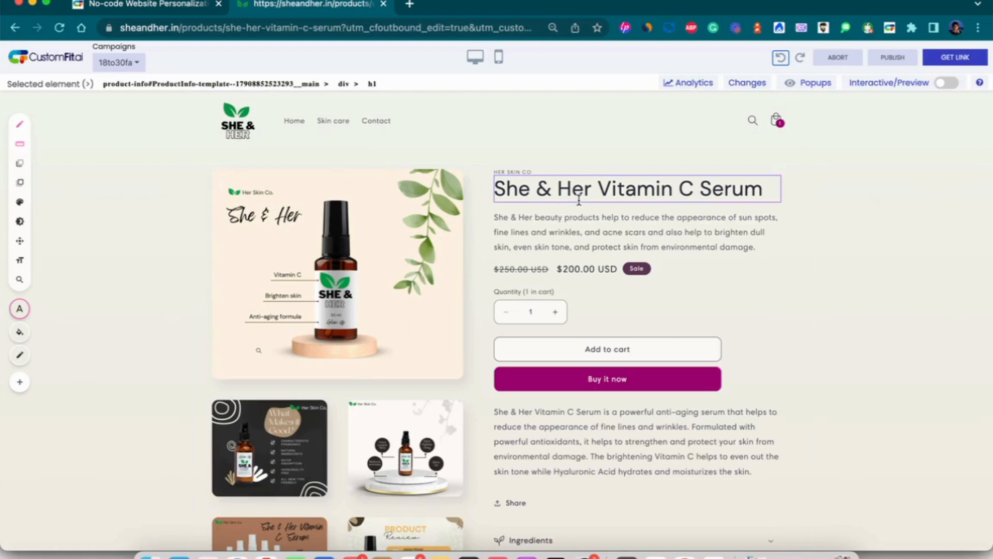
Copy the new title 'Vitamin C Pigmentation Eraser Serum' from the notes.
key("super+Tab")
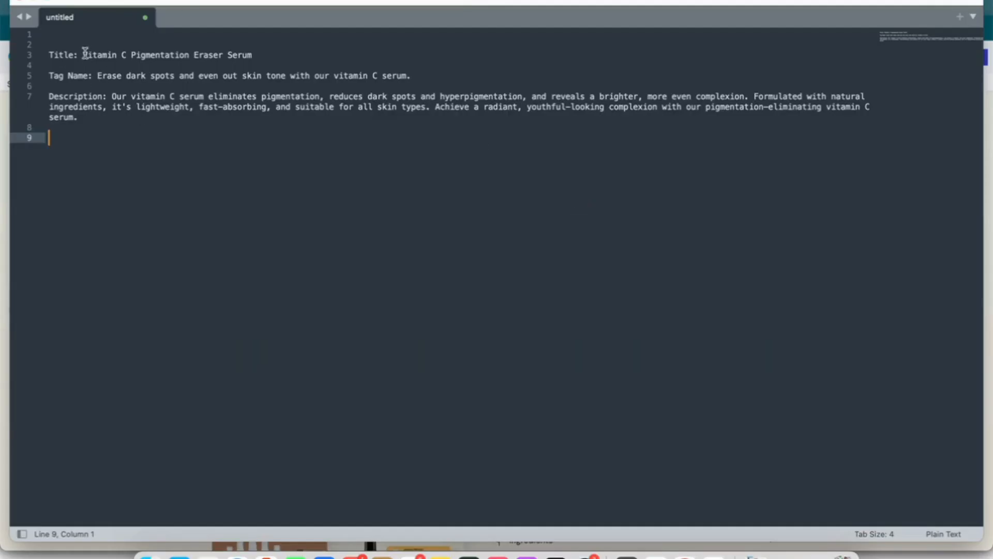
left_click_drag(83, 54, 265, 59)
key("super+c")
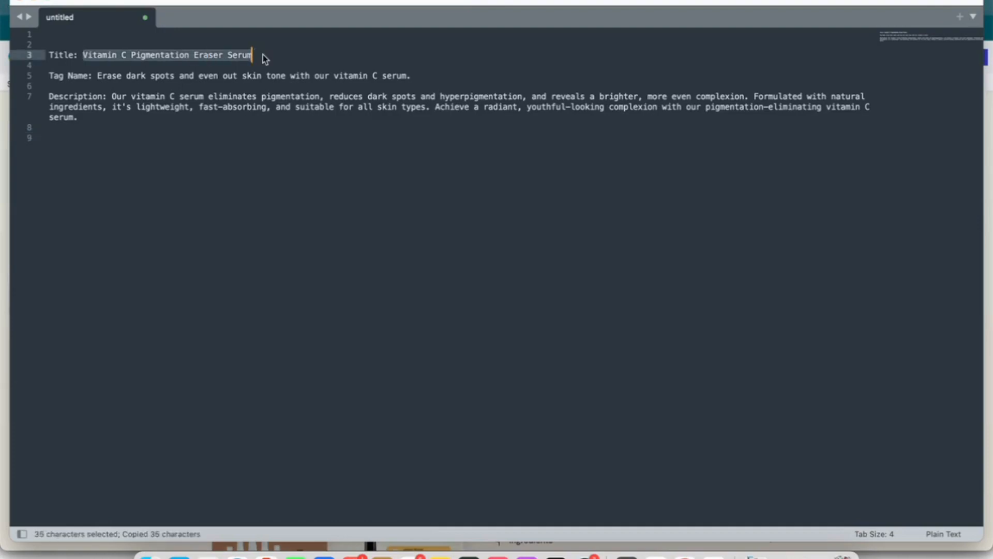
key("super+Tab")
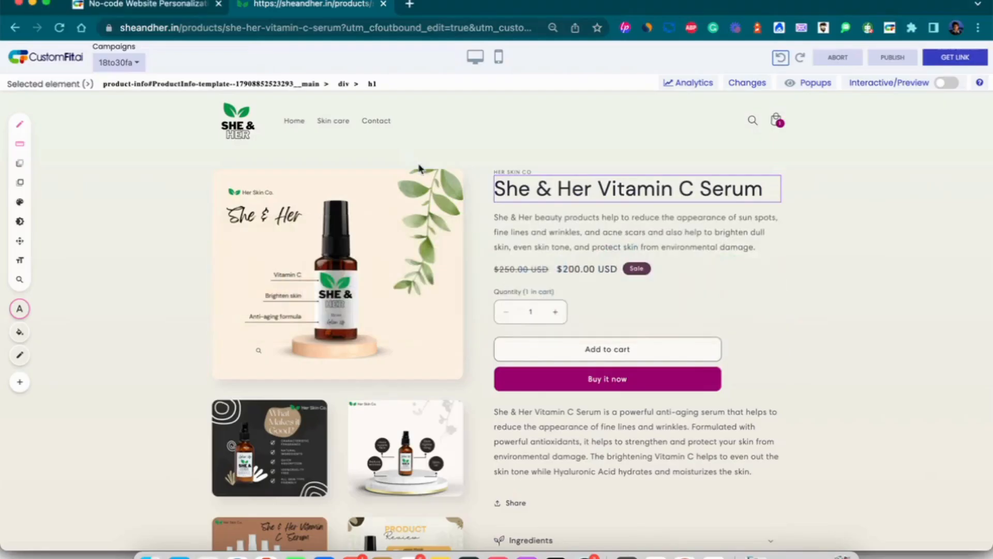
Replace the product heading with 'Vitamin C Pigmentation Eraser Serum' and save.
left_click(522, 186)
left_click(932, 275)
key("super+a")
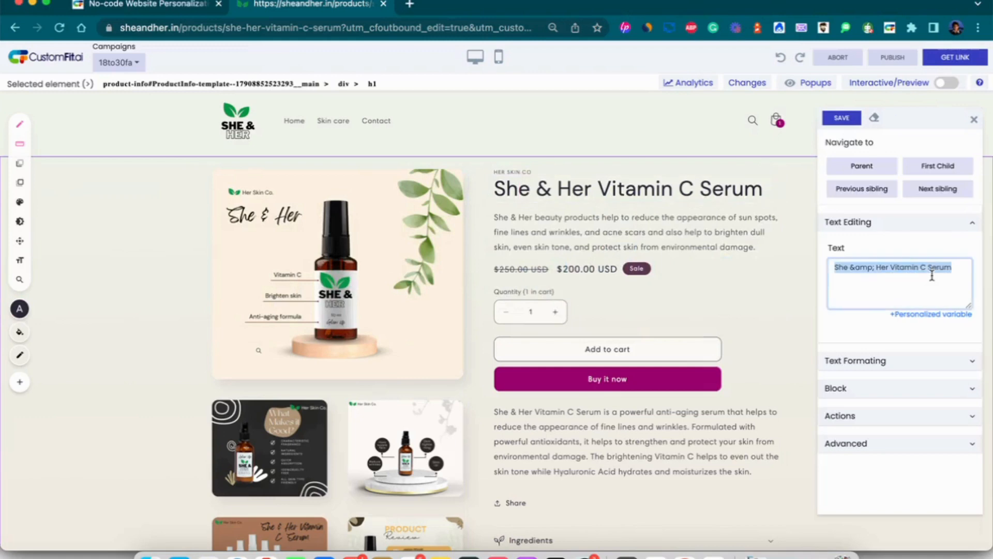
key("super+v")
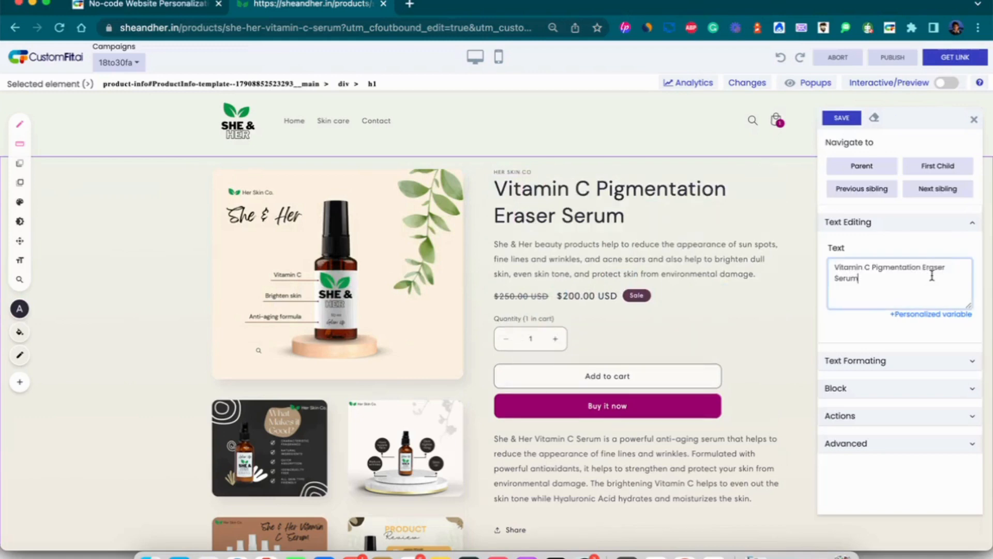
left_click(849, 119)
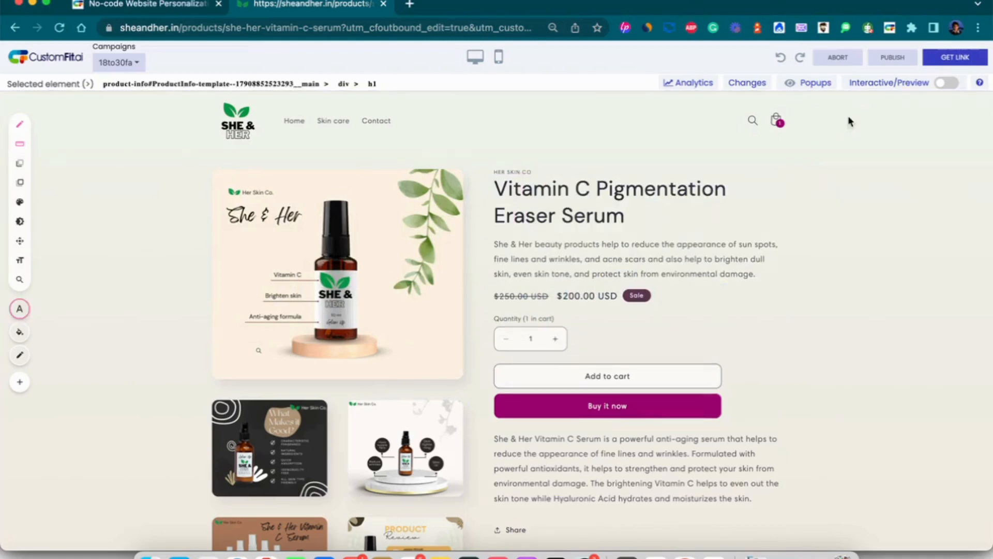
Replace the short intro paragraph with the dark-spot tagline copied from the notes and save.
key("super+Tab")
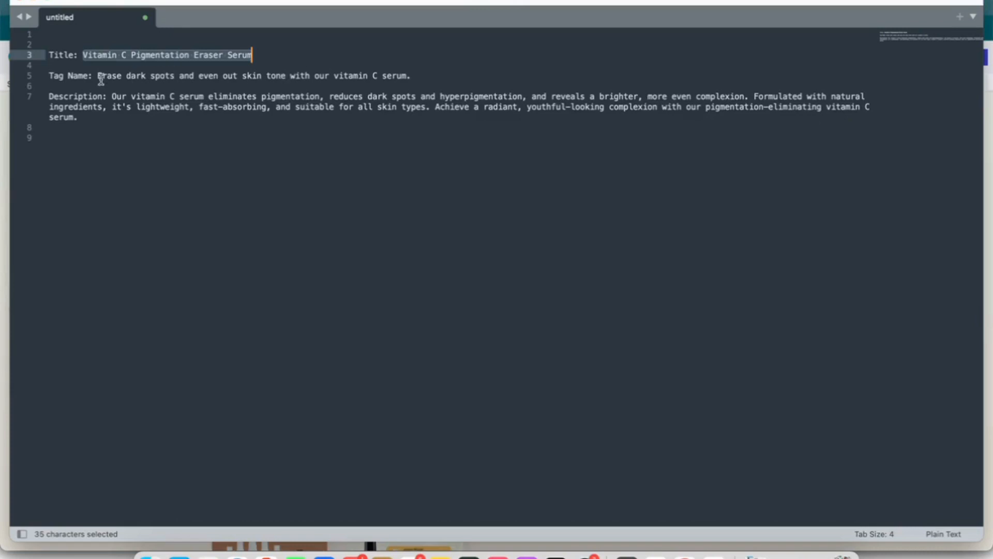
left_click_drag(97, 75, 413, 75)
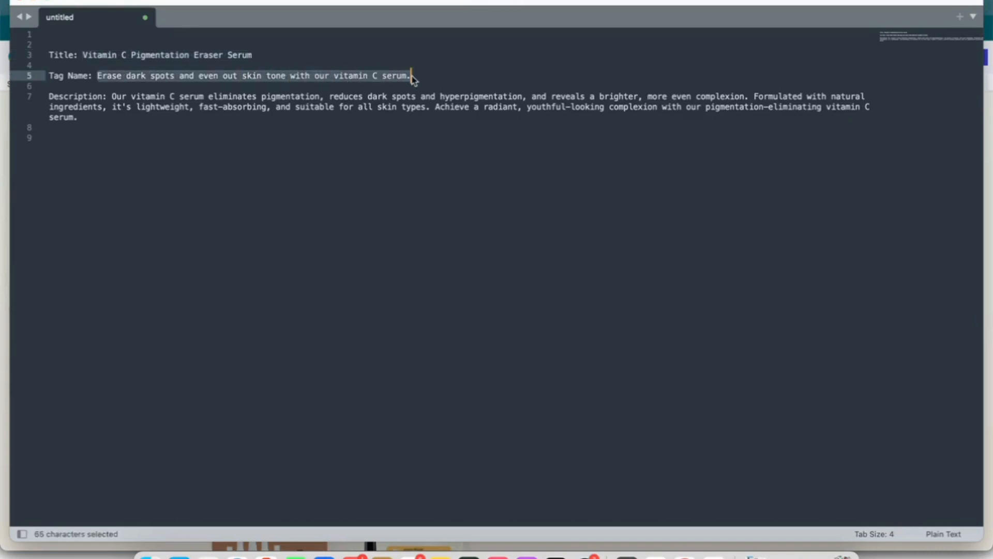
key("super+c")
key("super+Tab")
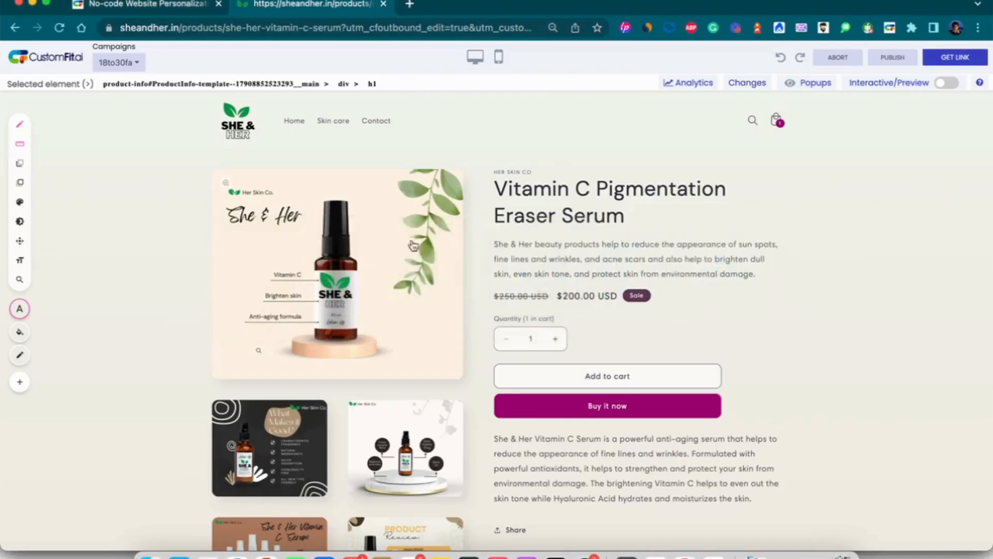
left_click(554, 271)
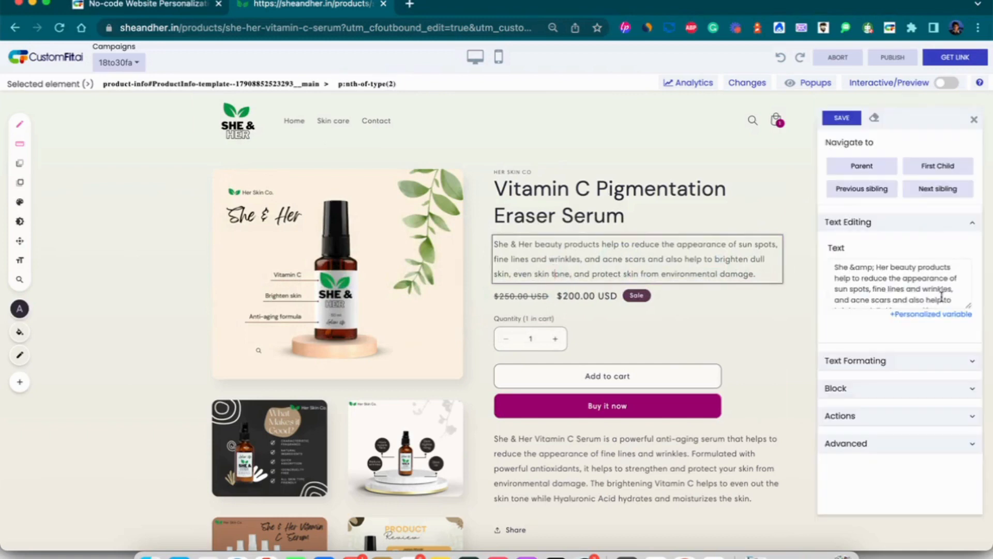
left_click(914, 298)
key("super+a")
key("super+v")
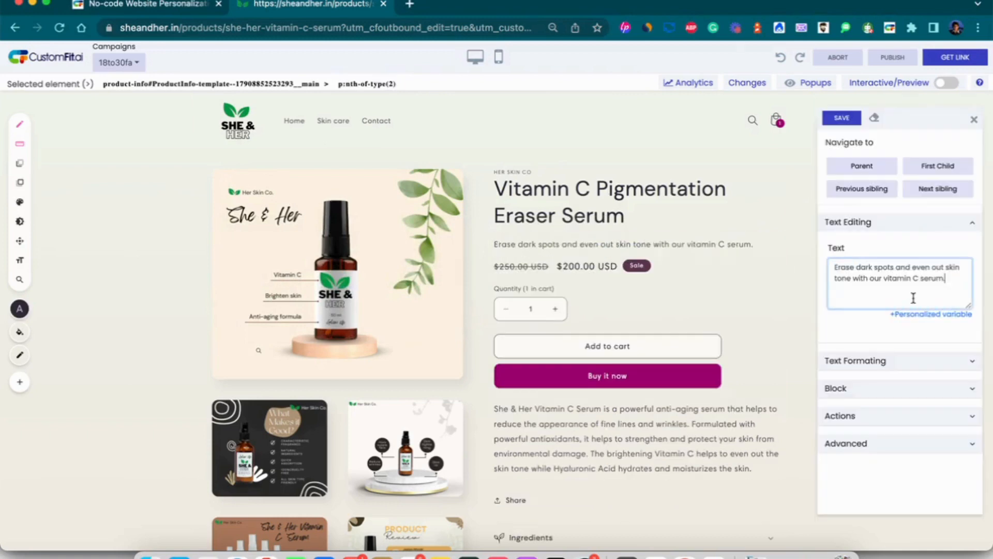
left_click(843, 119)
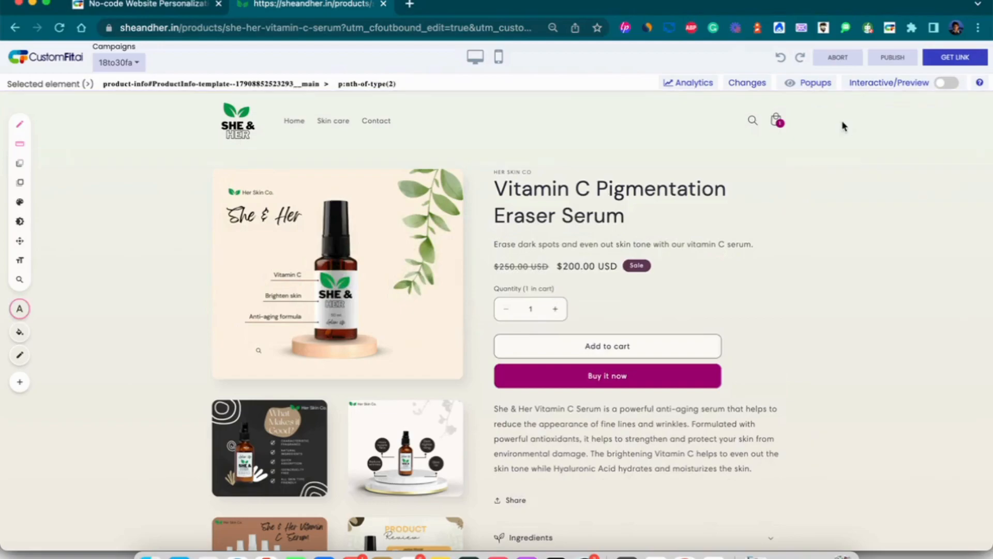
Replace the long description with the pigmentation-eliminating copy from the notes and save.
key("super+Tab")
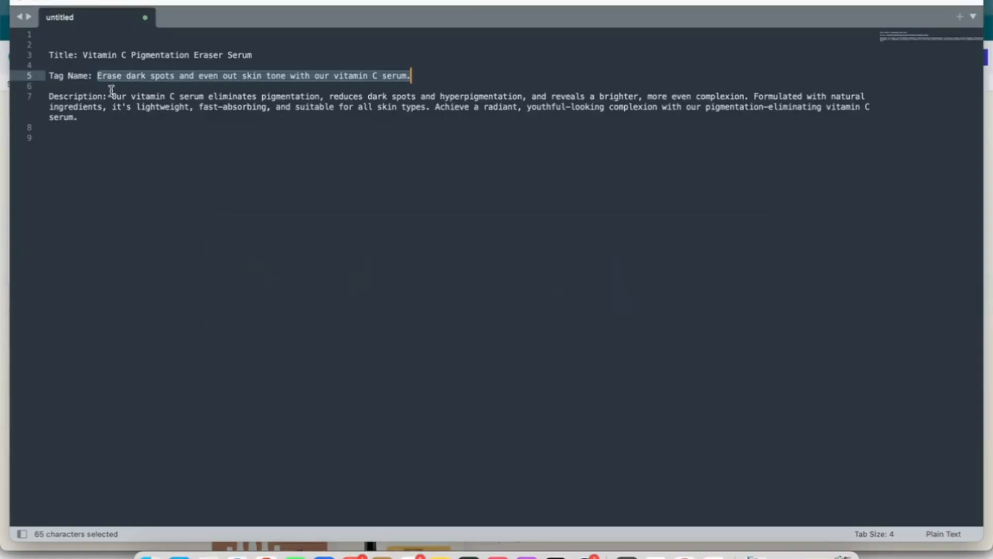
left_click_drag(112, 96, 78, 118)
key("super+c")
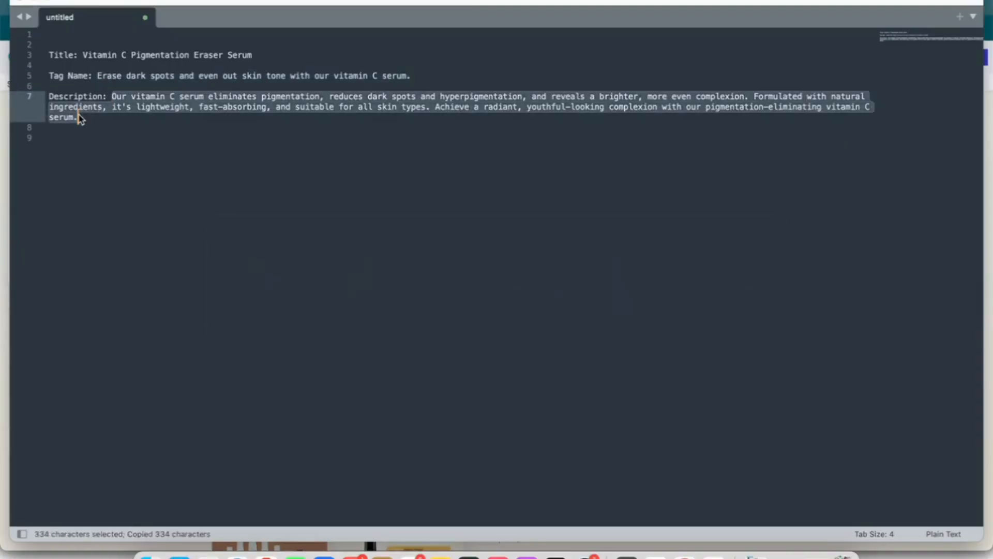
key("super+Tab")
left_click(765, 465)
left_click(894, 287)
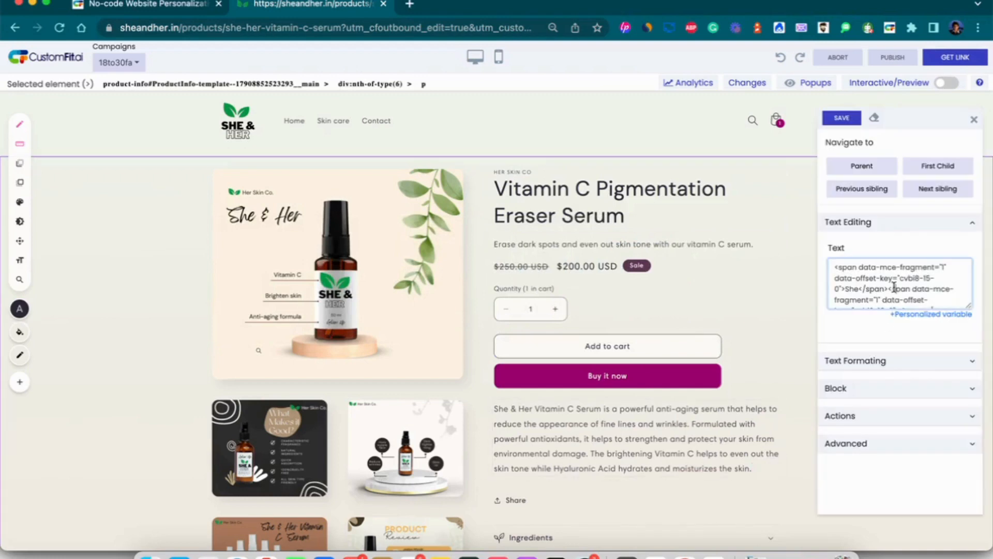
key("super+a")
key("super+v")
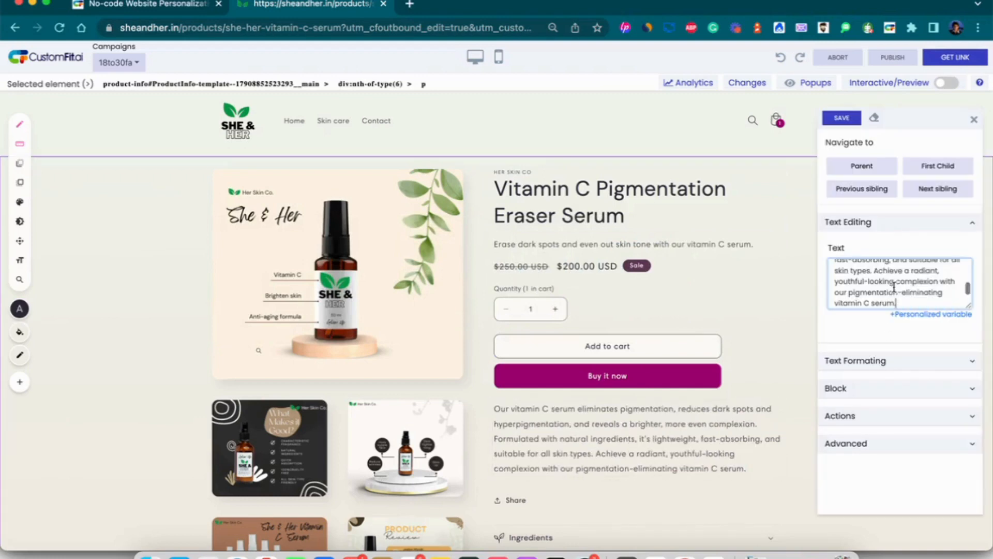
left_click(842, 119)
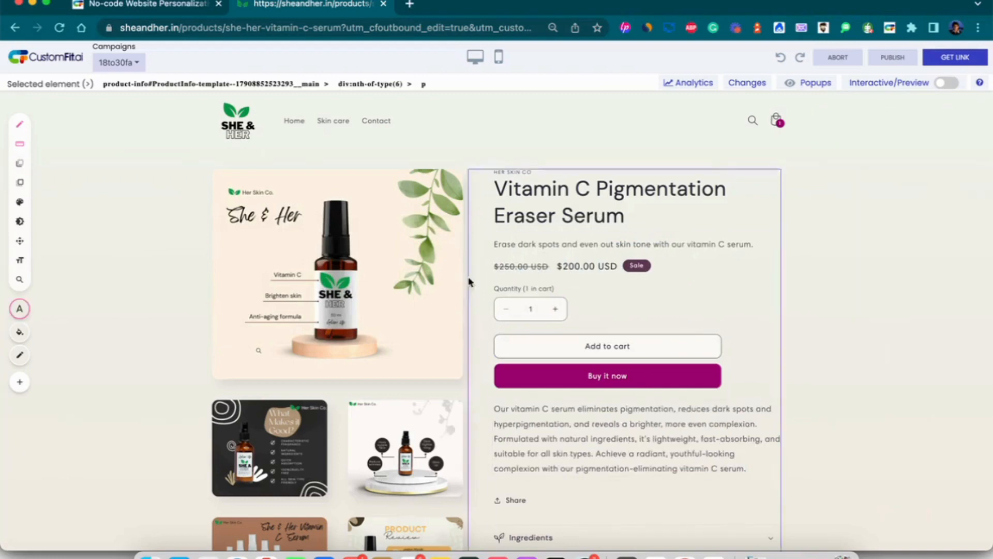
Swap the main product image for 1.png, the brown 'Get your skin gorgeous' banner, and save.
left_click(439, 292)
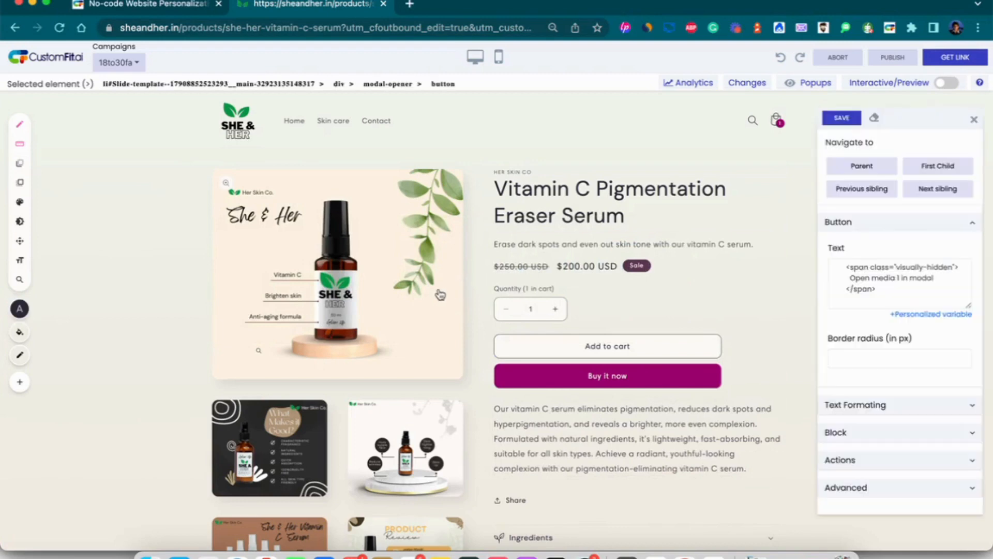
left_click(937, 167)
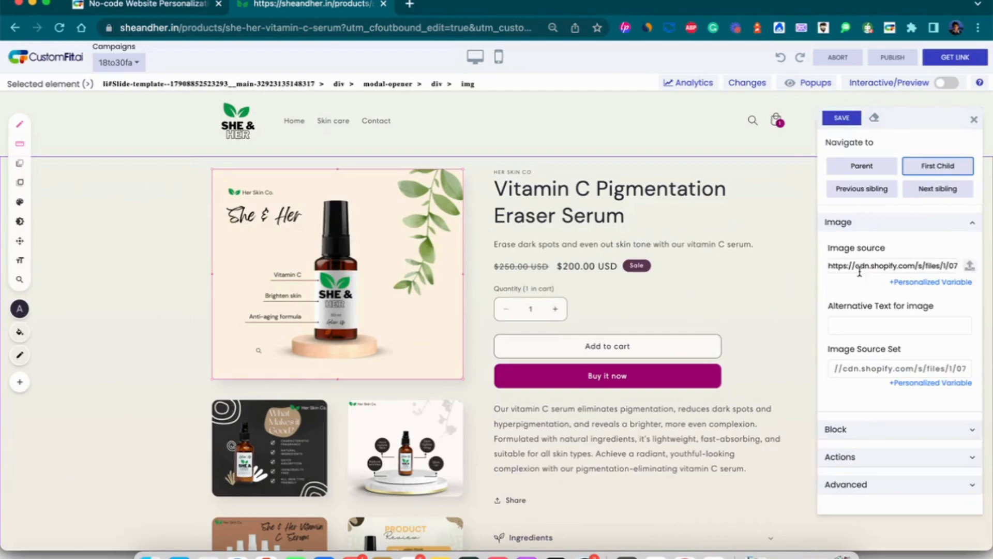
left_click(971, 273)
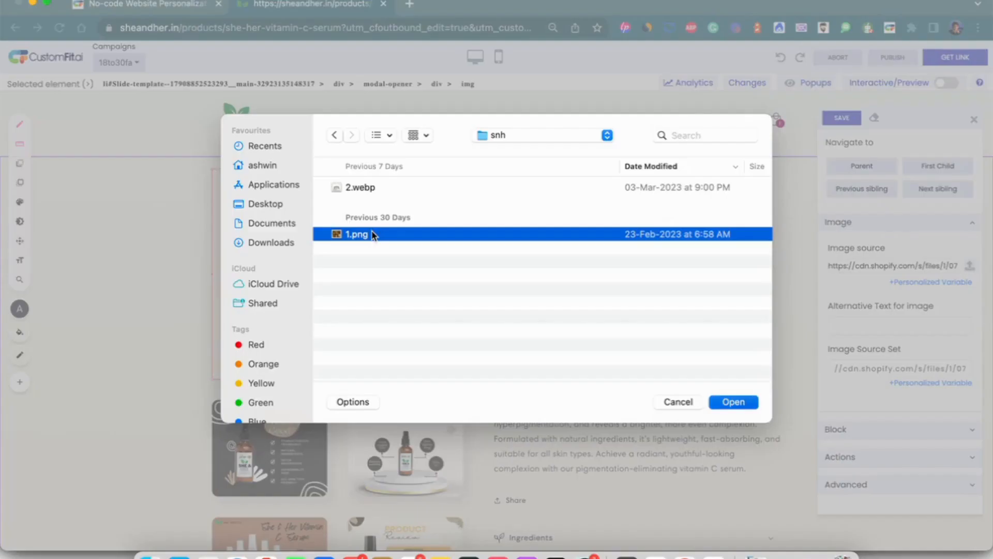
double_click(373, 235)
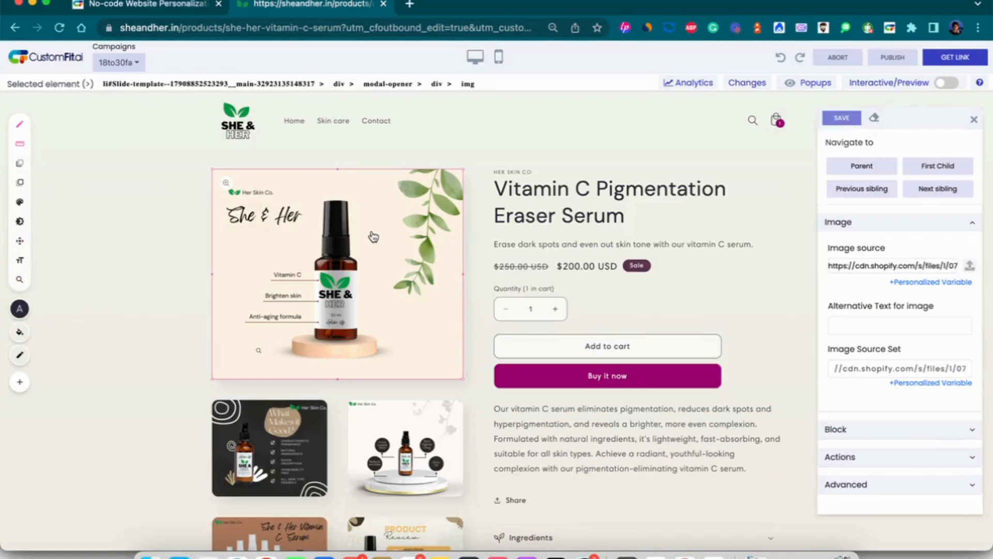
left_click(841, 118)
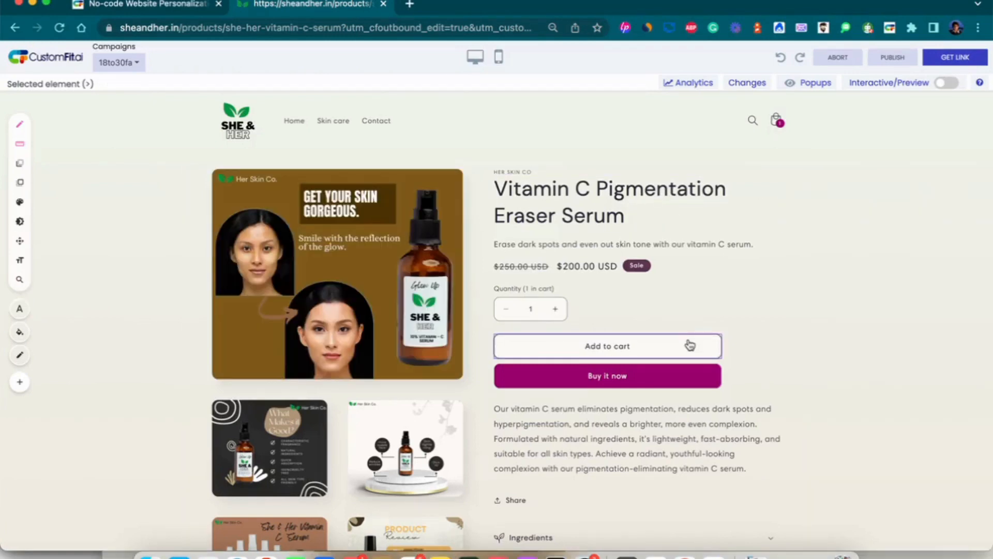
Set the Add to cart button's Onclick to Track click with goal 'add_to_cart' and save.
left_click(690, 346)
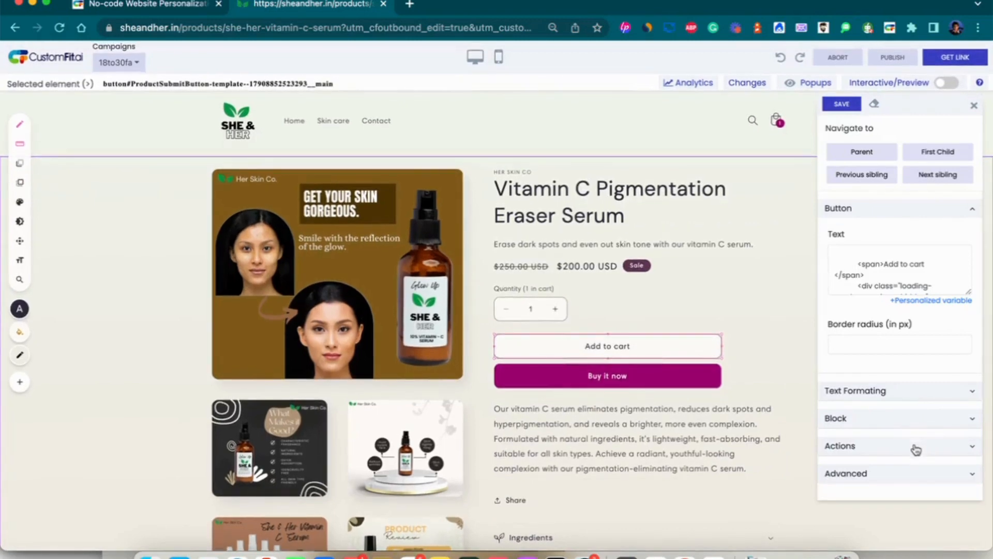
left_click(918, 446)
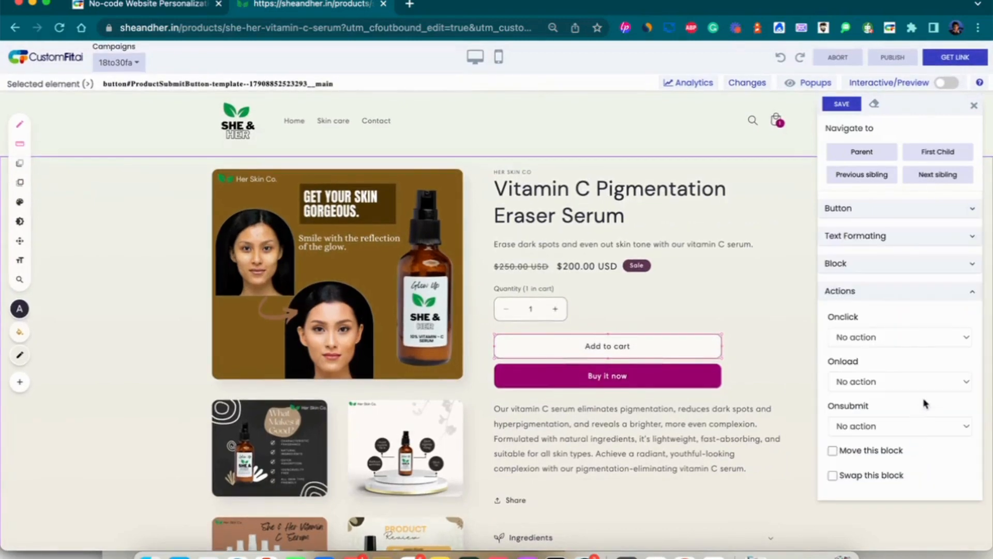
left_click(942, 344)
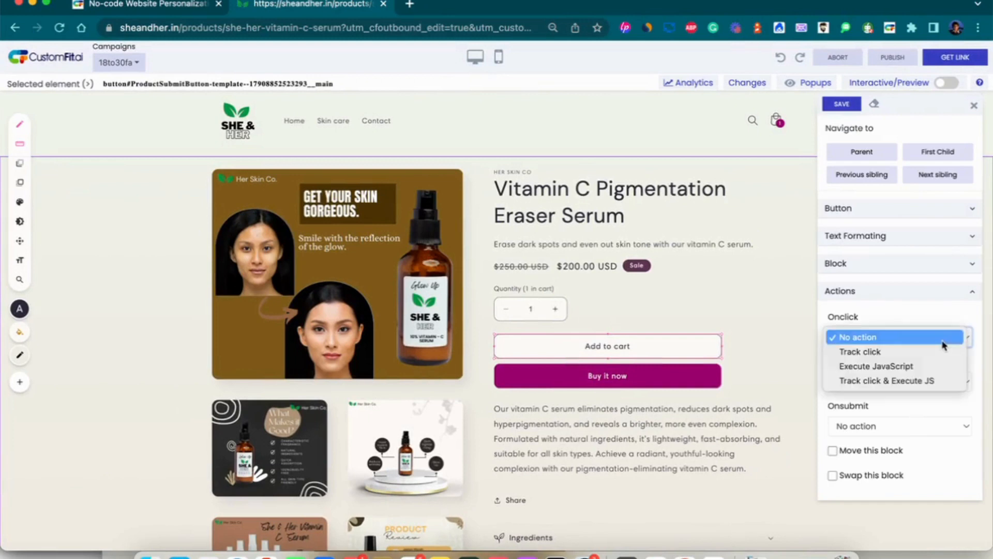
left_click(935, 356)
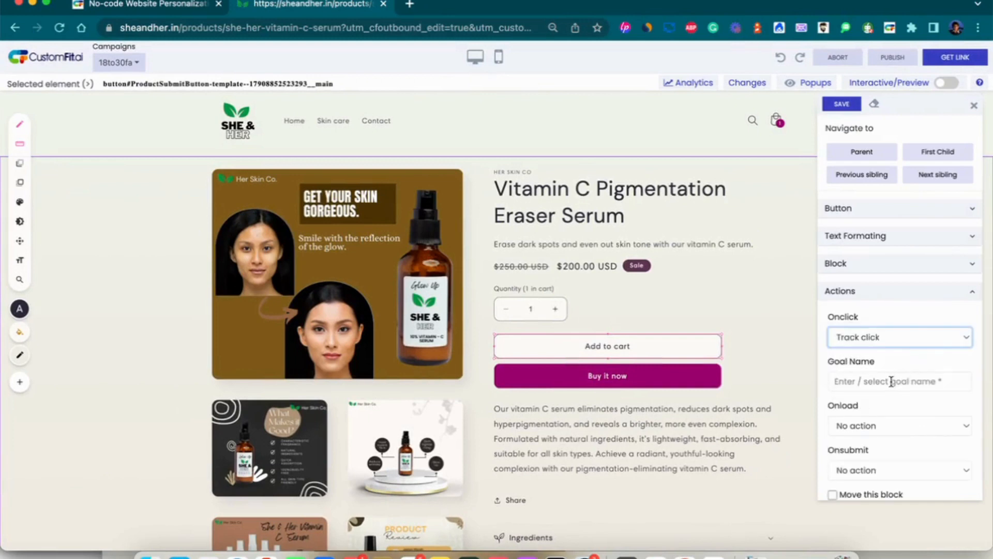
left_click(891, 381)
type("add_")
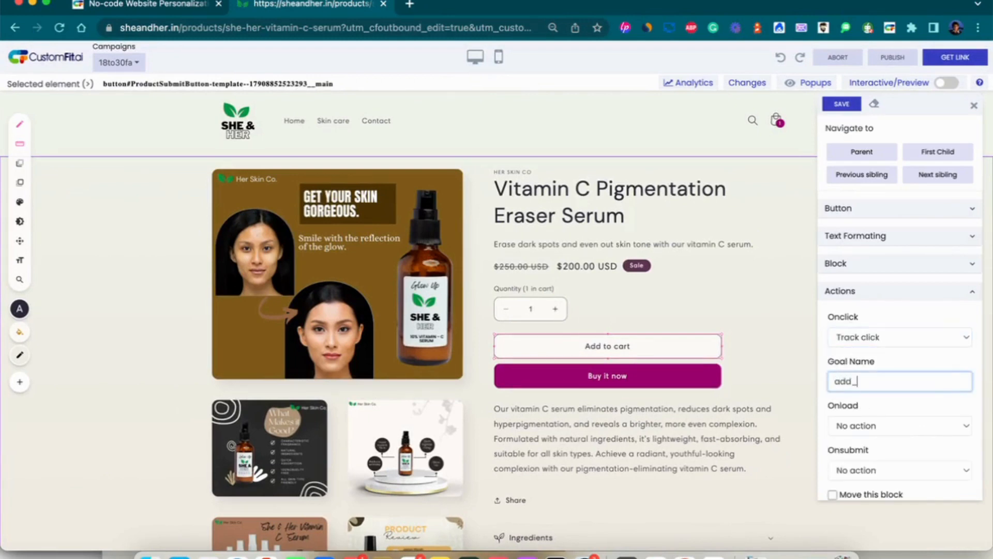
type("to_cart")
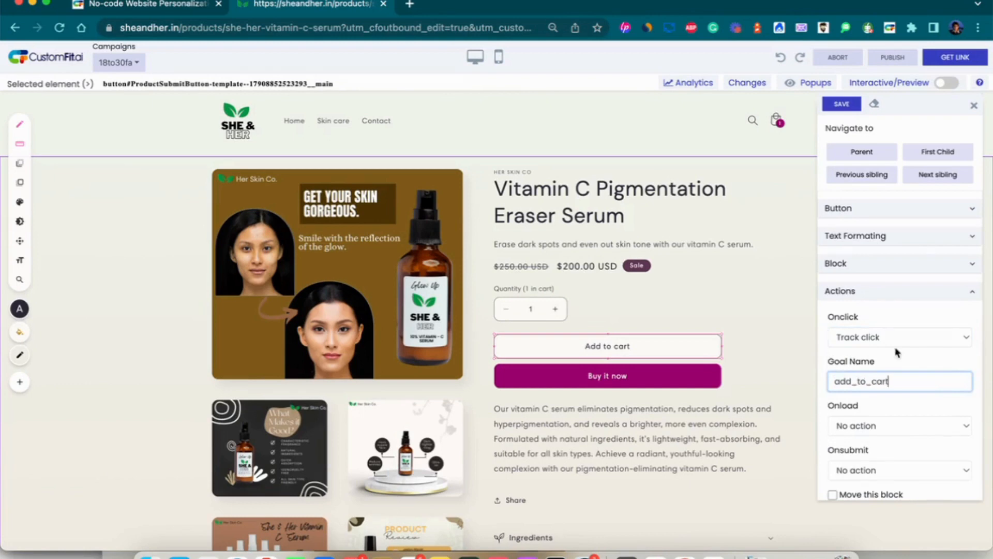
left_click(852, 105)
left_click(675, 378)
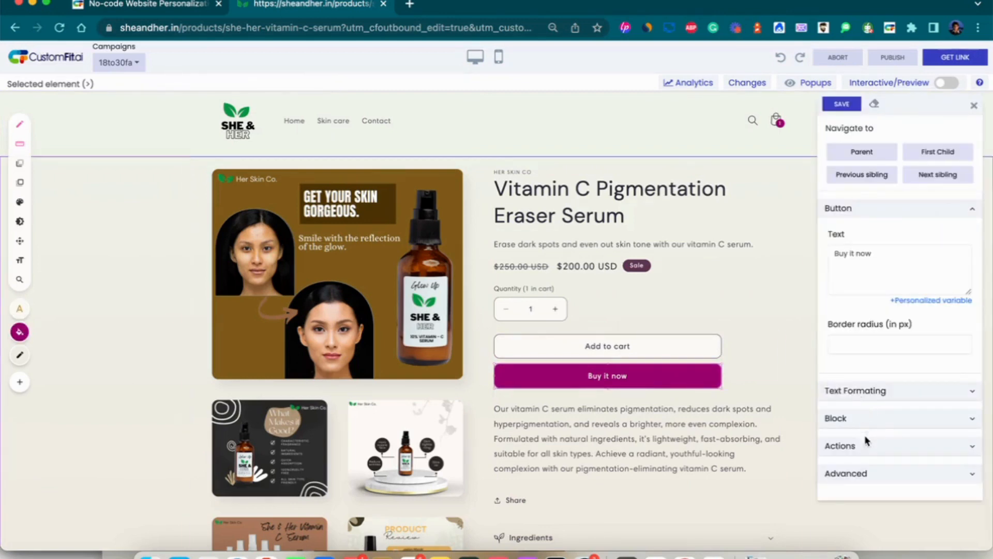
Set the Buy it now button's Onclick to Track click with goal 'buty_it_now' and save.
left_click(867, 448)
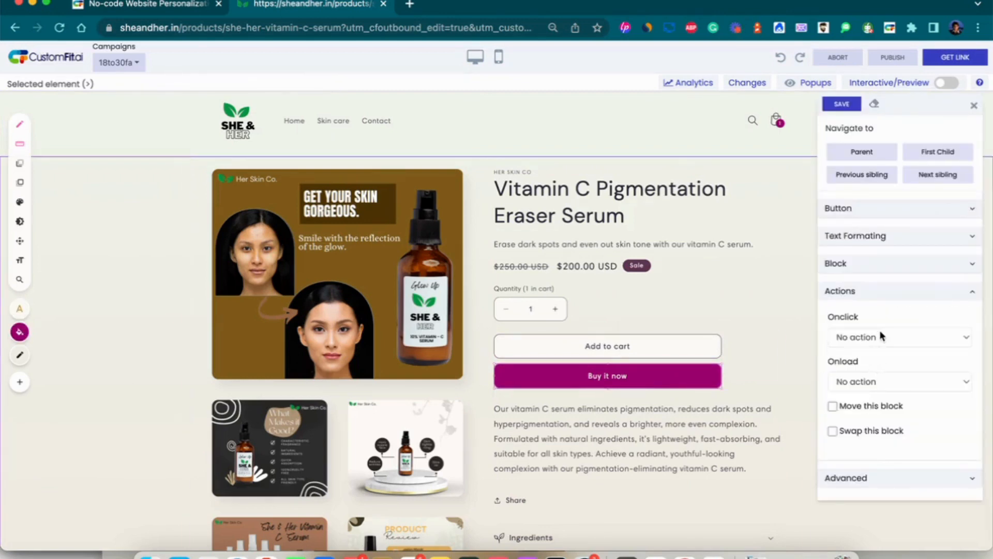
left_click(882, 337)
left_click(877, 352)
left_click(864, 381)
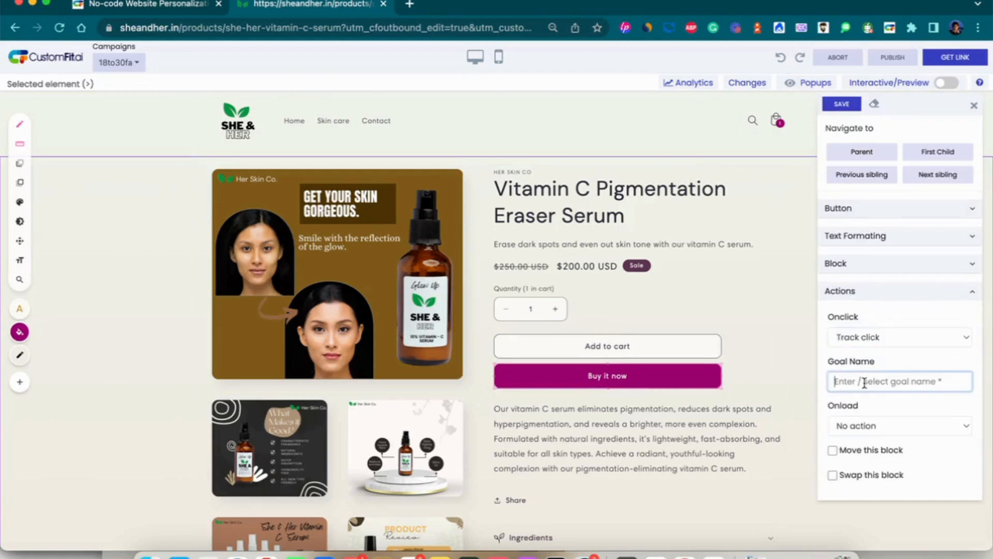
type("but")
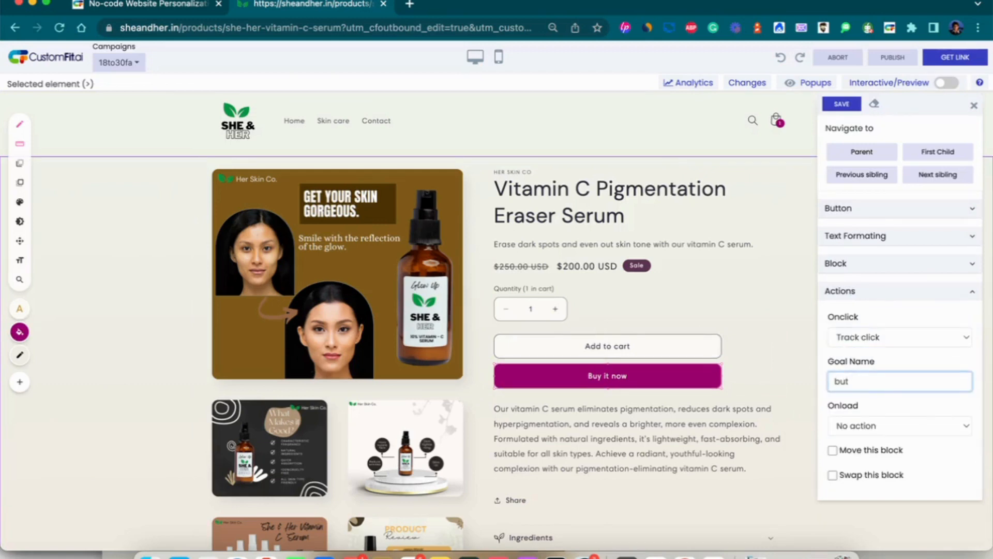
type("y_it_now")
left_click(850, 105)
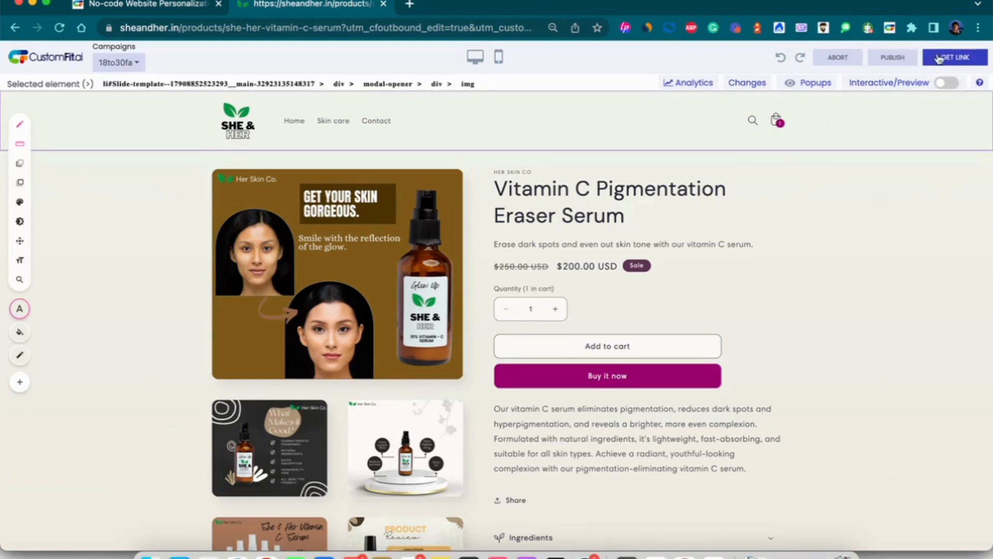
Publish the 18to30fa changes and generate a single campaign link copied to the clipboard.
left_click(886, 61)
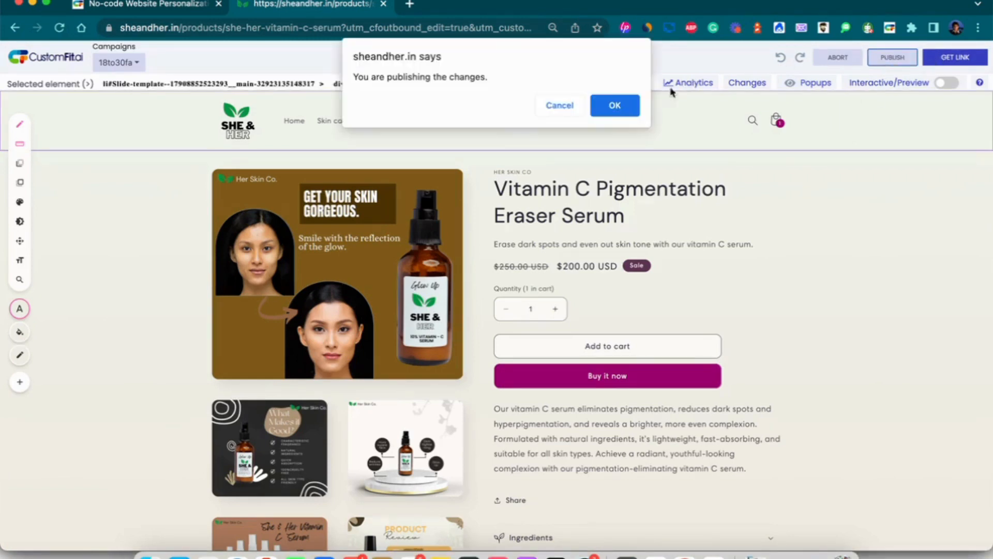
left_click(630, 108)
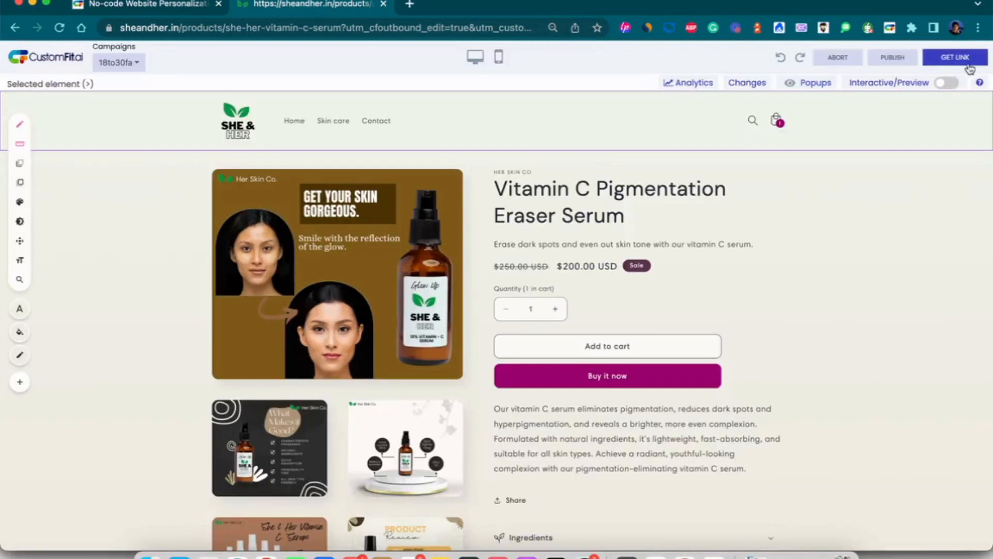
left_click(969, 65)
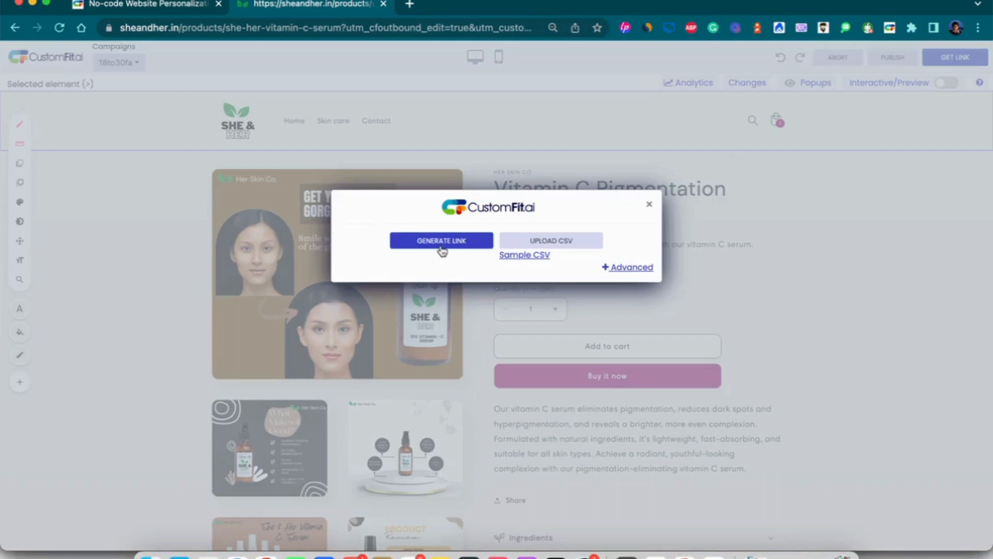
left_click(443, 249)
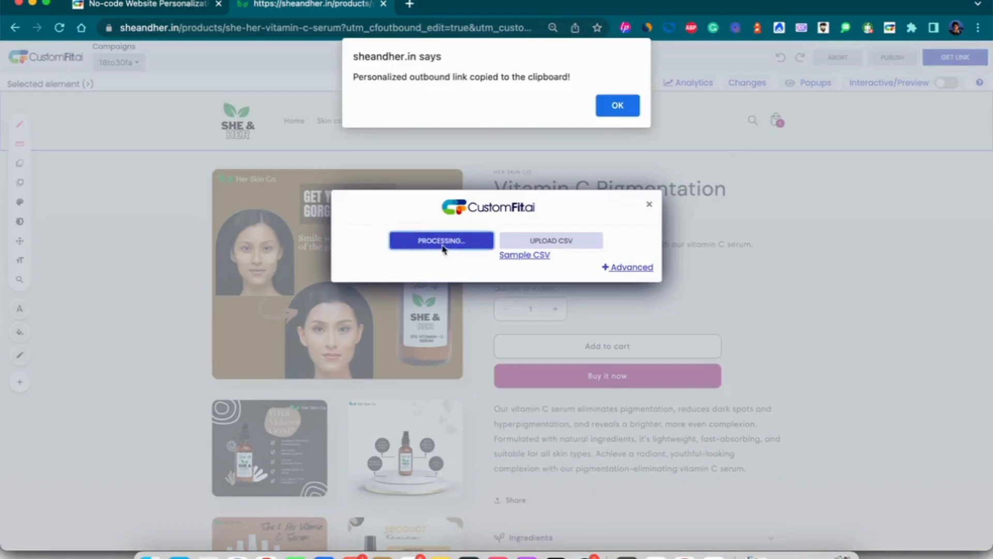
left_click(628, 103)
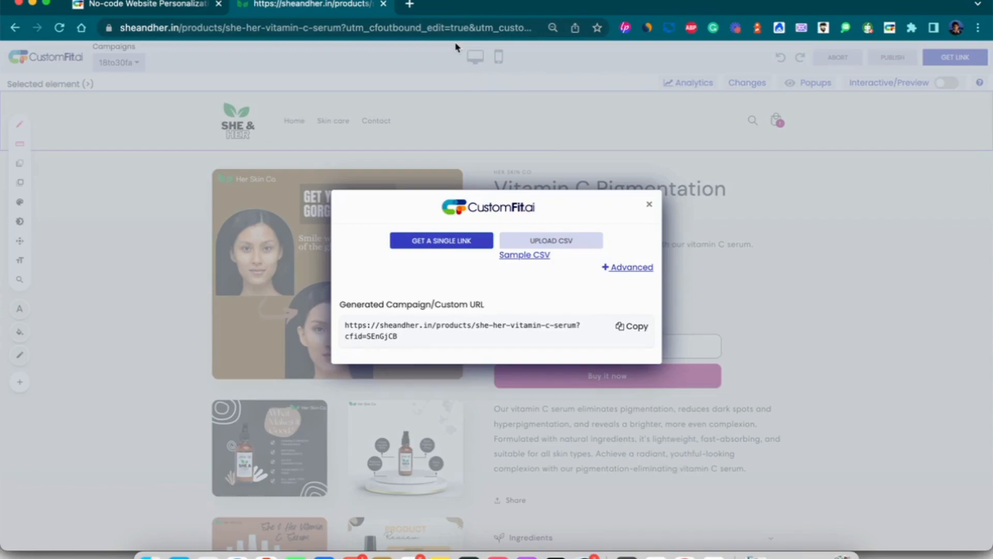
key("super+grave")
Load the copied campaign link in incognito and check the new product title and description.
key("super+v")
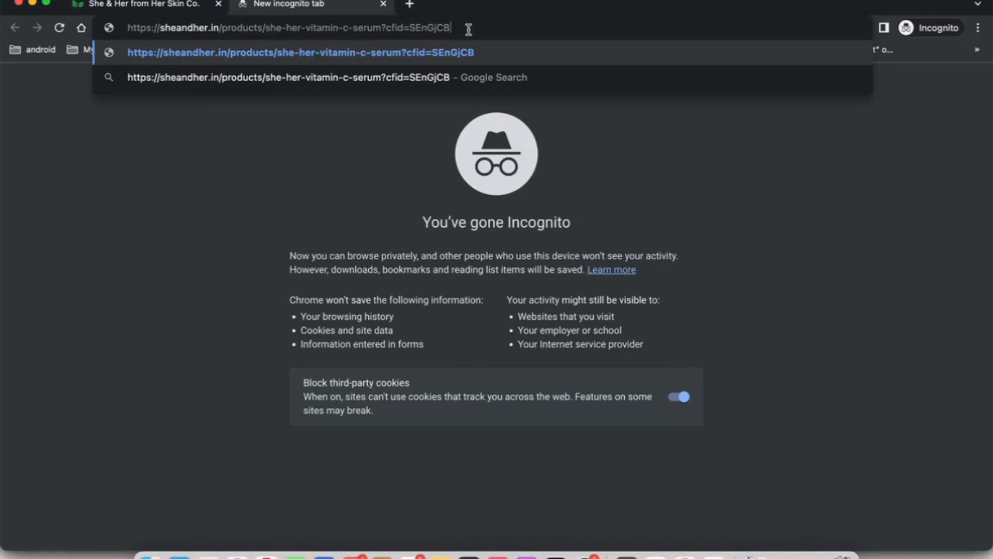
key("Return")
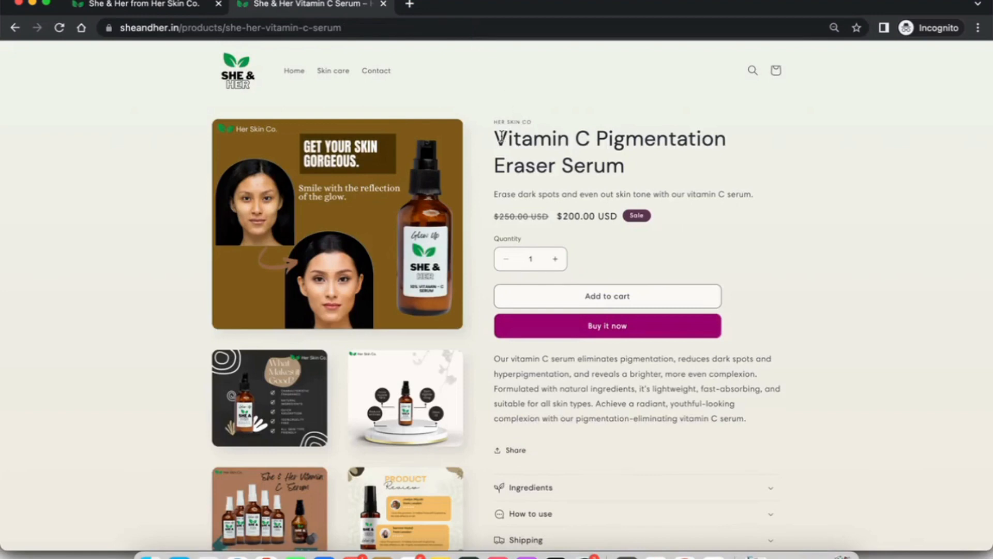
left_click_drag(500, 135, 650, 164)
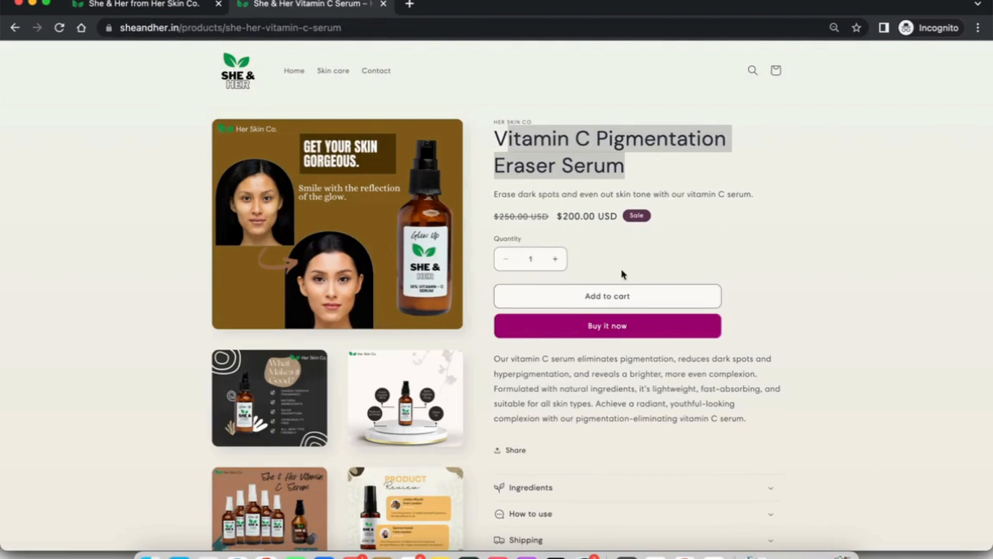
left_click_drag(506, 359, 629, 413)
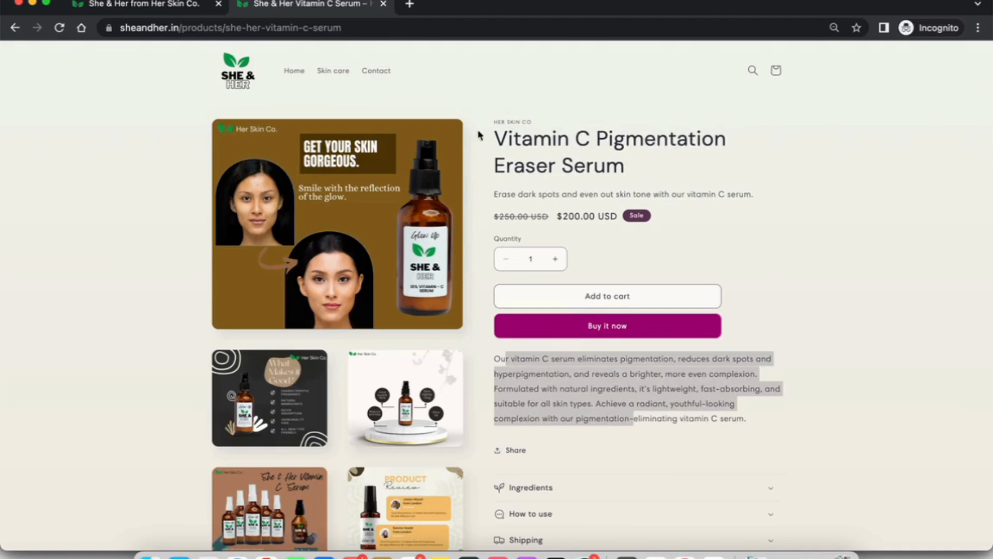
Load the plain sheandher.in serum page address in a new incognito tab for comparison.
left_click(452, 27)
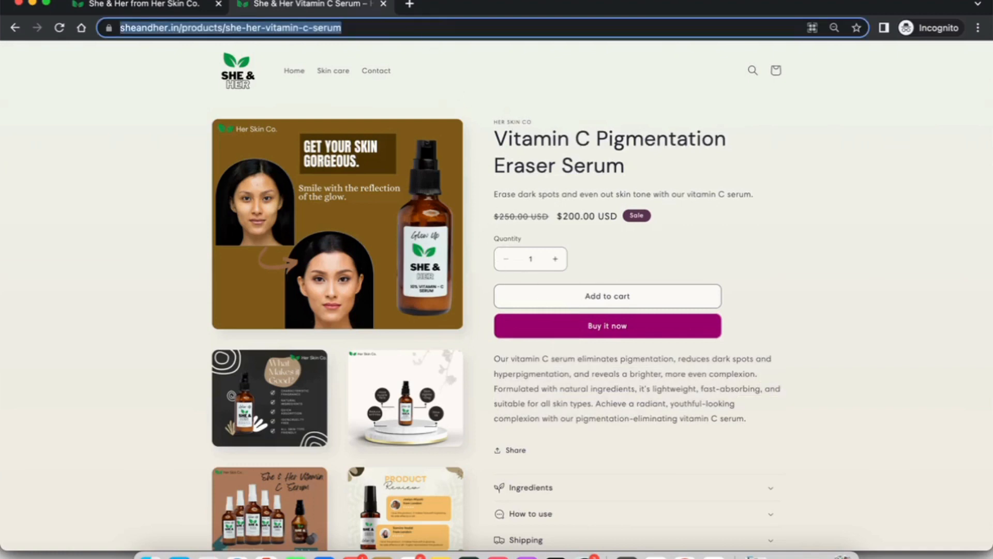
left_click(409, 6)
key("ctrl+v")
key("Return")
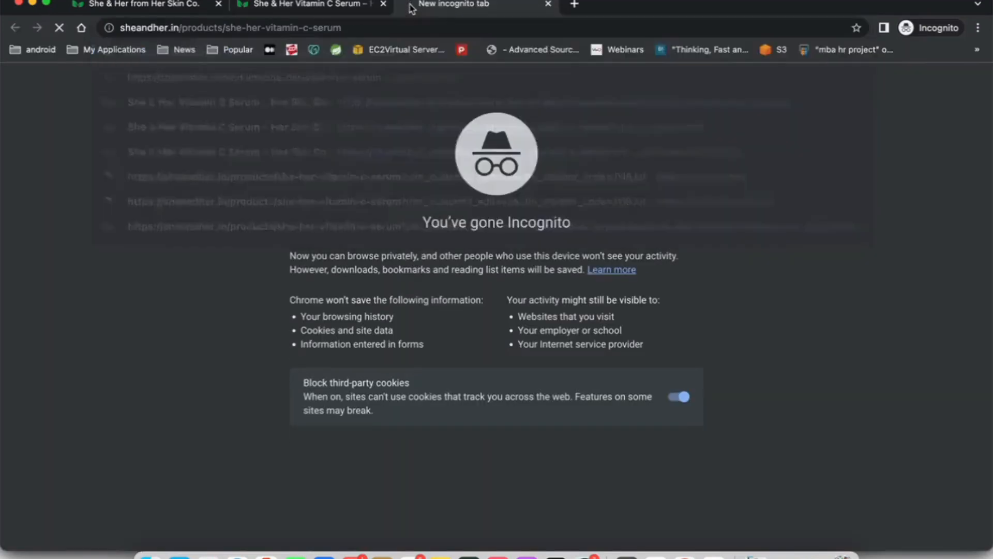